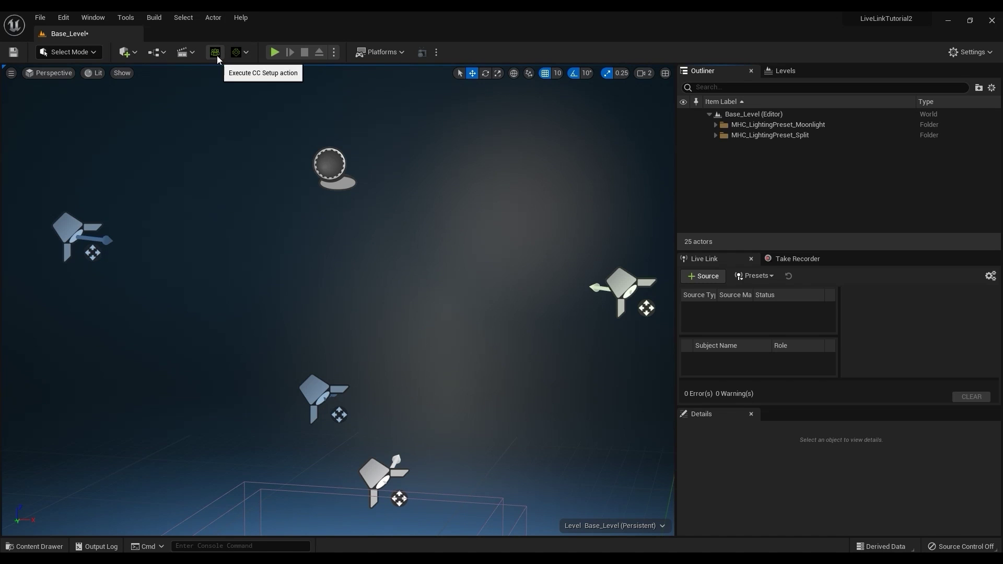
Check the installed Reallusion plugins in the plugins browser.
{"action": "left_click", "coordinate": [64, 17]}
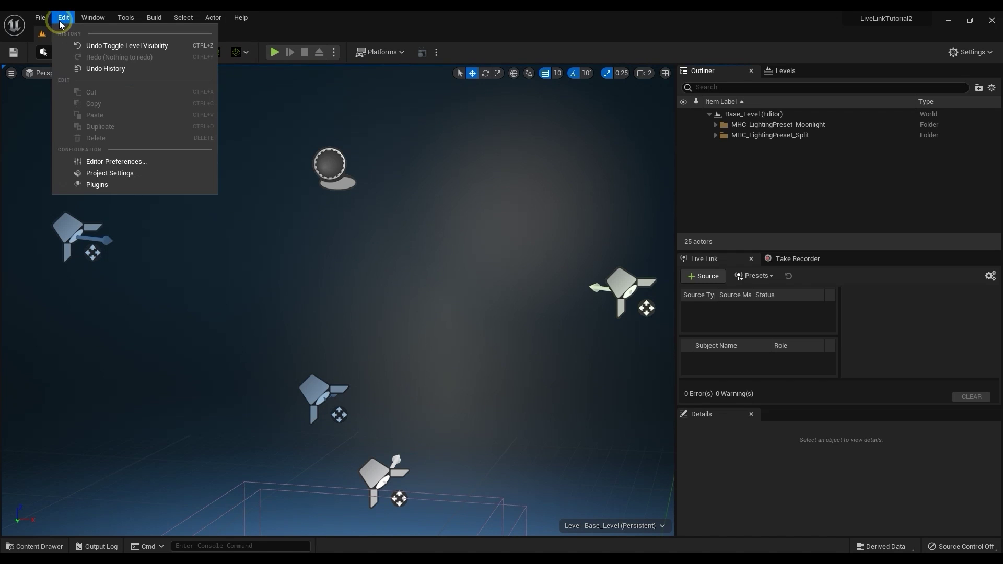
{"action": "left_click", "coordinate": [112, 186]}
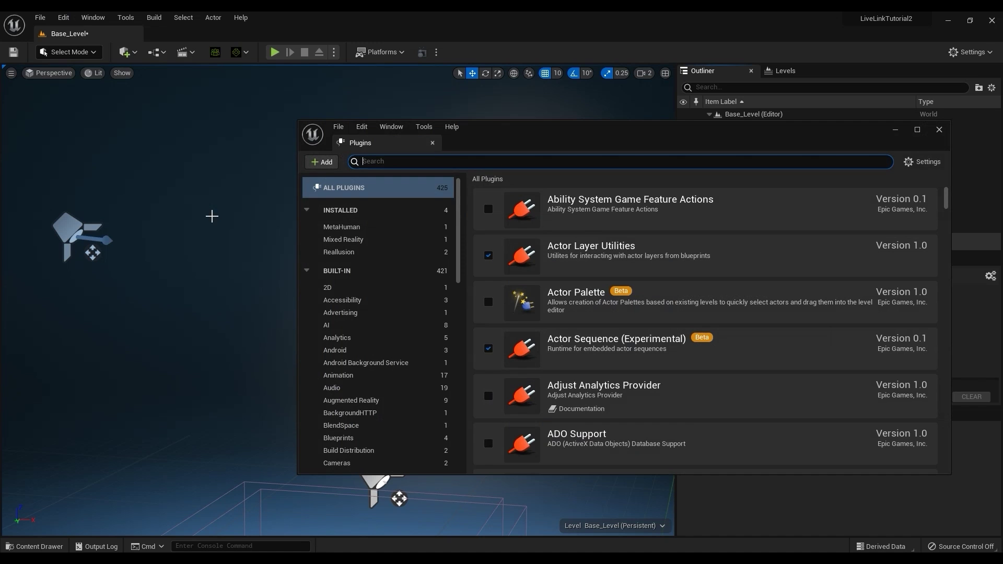
{"action": "left_click", "coordinate": [363, 254]}
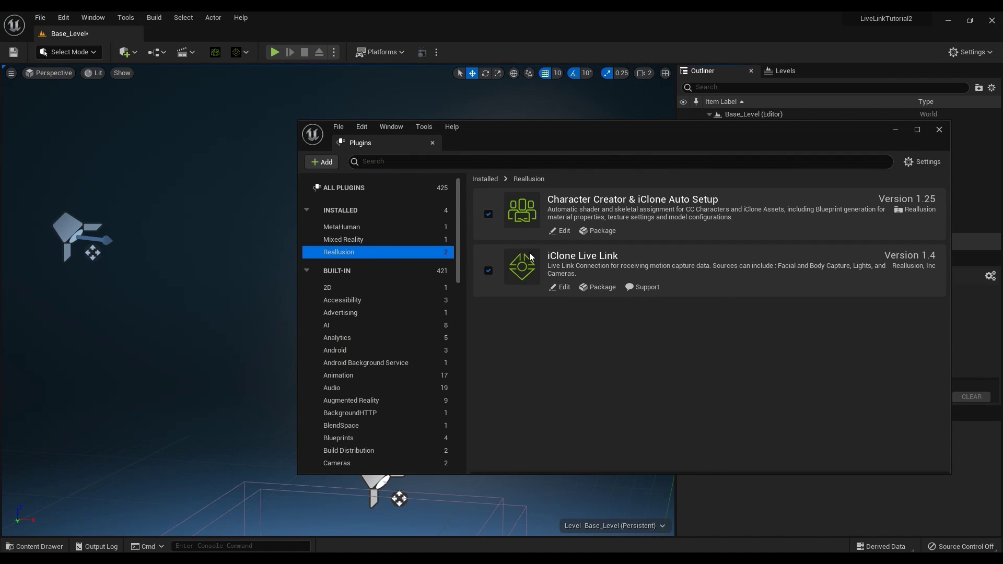
{"action": "left_click", "coordinate": [939, 129]}
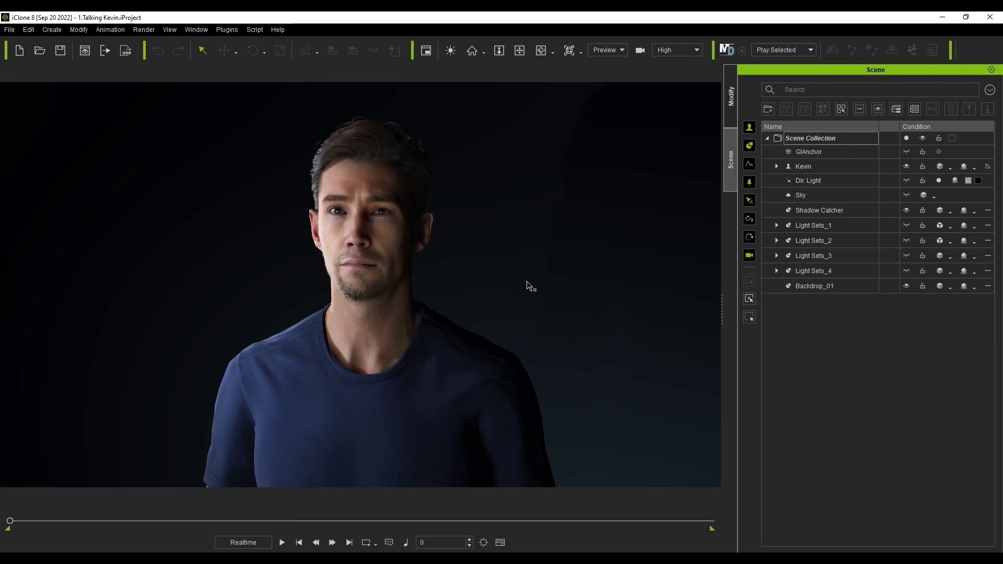
Open the Unreal Live Link panel in Scene mode and exclude Prop and Light from transfer.
{"action": "left_click", "coordinate": [235, 32]}
{"action": "mouse_move", "coordinate": [250, 73]}
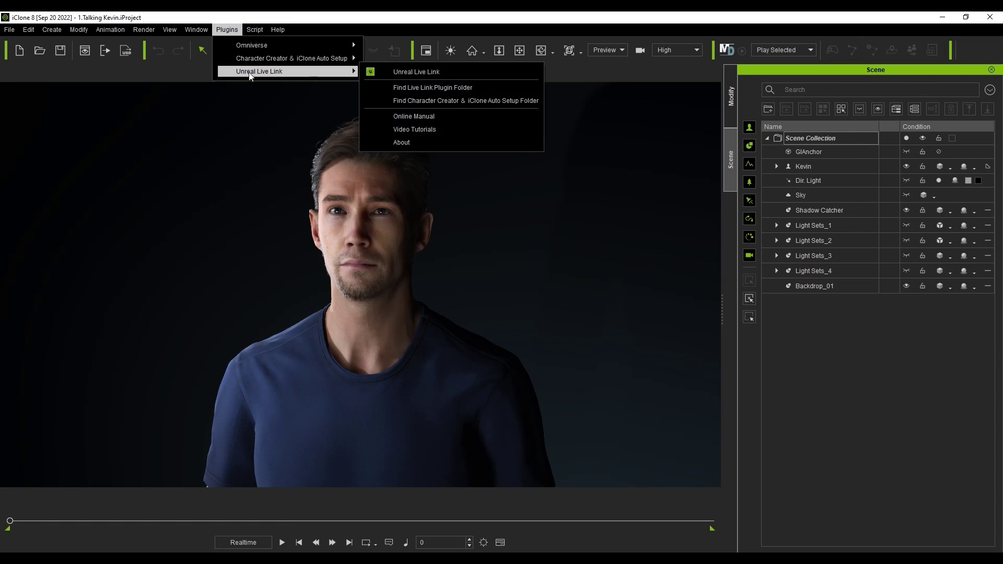
{"action": "left_click", "coordinate": [455, 74]}
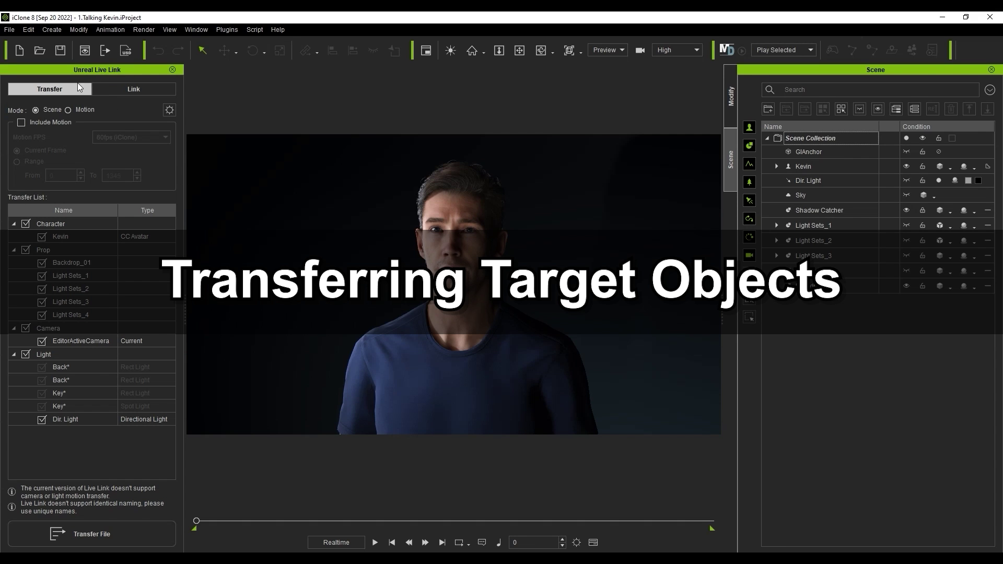
{"action": "left_click", "coordinate": [52, 110]}
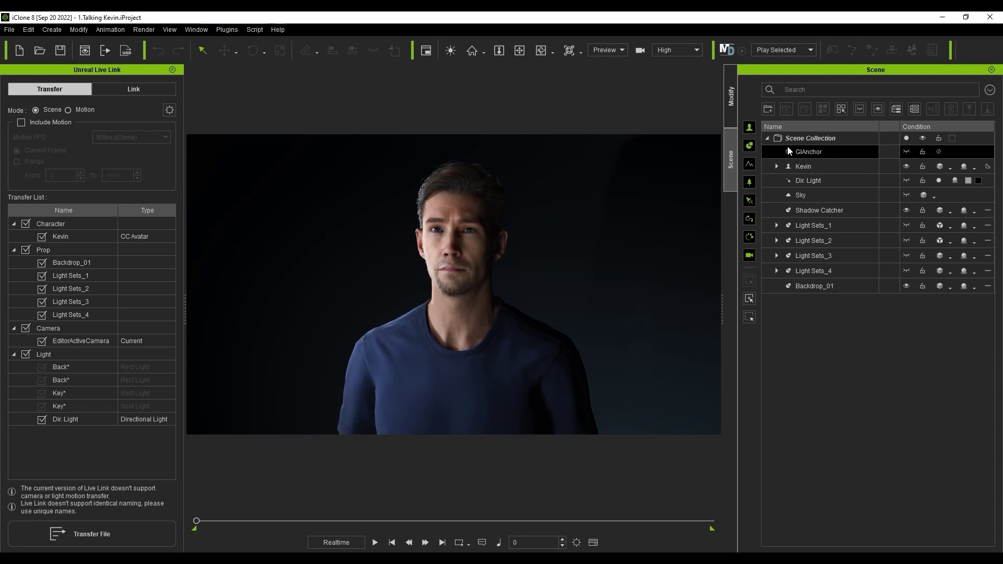
{"action": "left_click", "coordinate": [71, 224]}
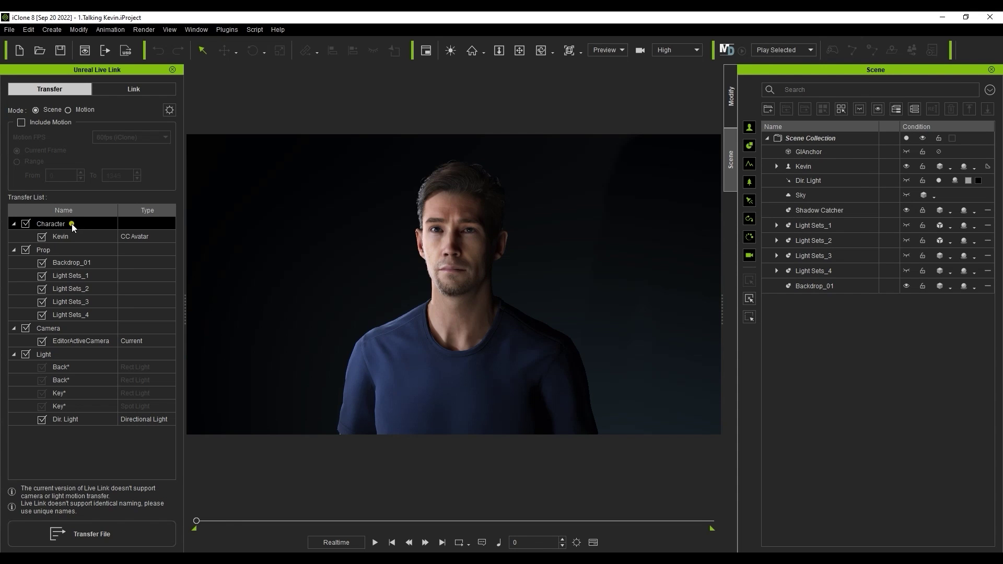
{"action": "left_click", "coordinate": [26, 250]}
{"action": "left_click", "coordinate": [25, 354]}
{"action": "left_click", "coordinate": [45, 329]}
{"action": "left_click", "coordinate": [102, 224]}
Tick Subdivision Mesh in the Transfer File Settings and close the dialog.
{"action": "left_click", "coordinate": [169, 110]}
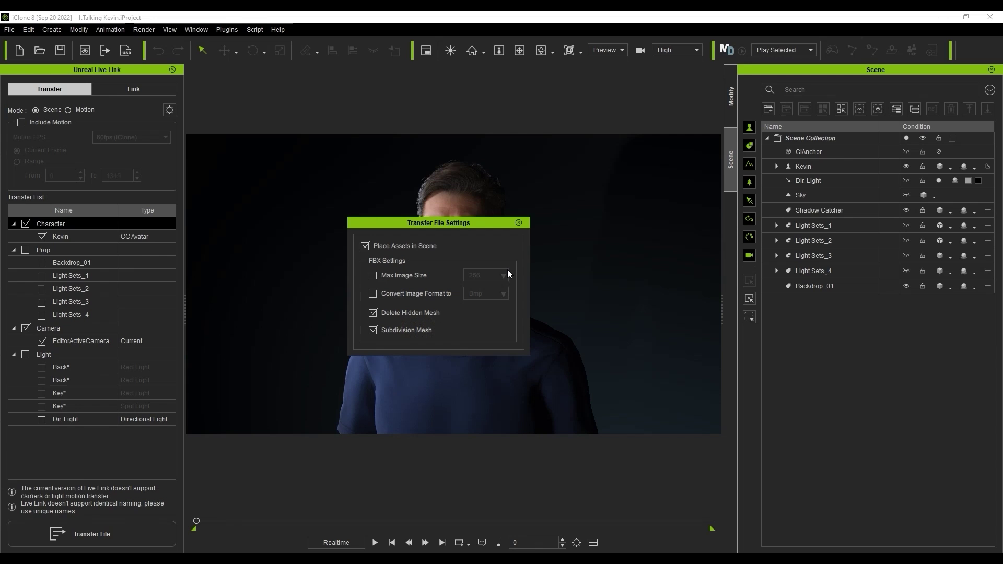
{"action": "left_click", "coordinate": [519, 223]}
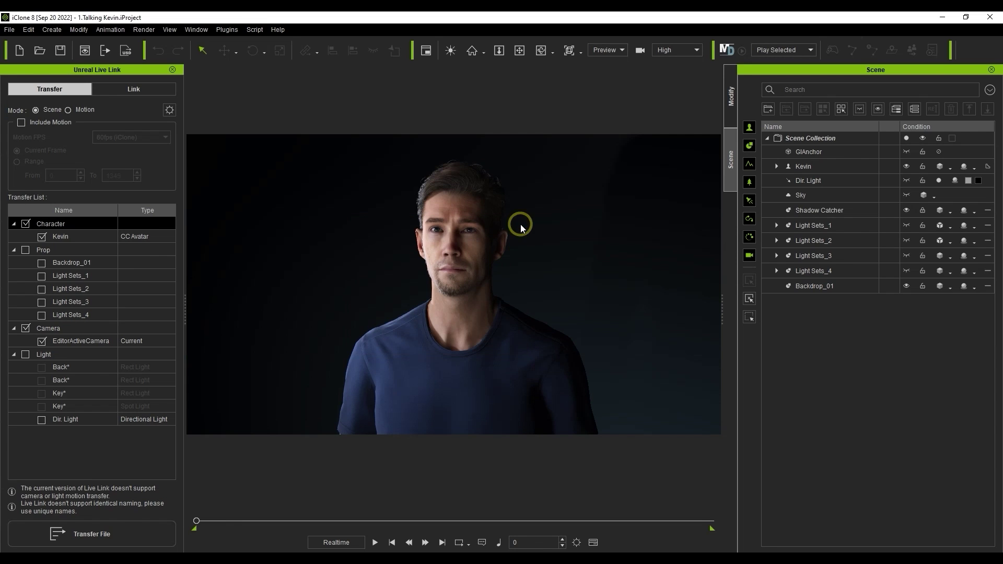
Enable Smooth Mesh on Kevin with preview and final render subdivision levels of 2.
{"action": "left_click", "coordinate": [862, 166]}
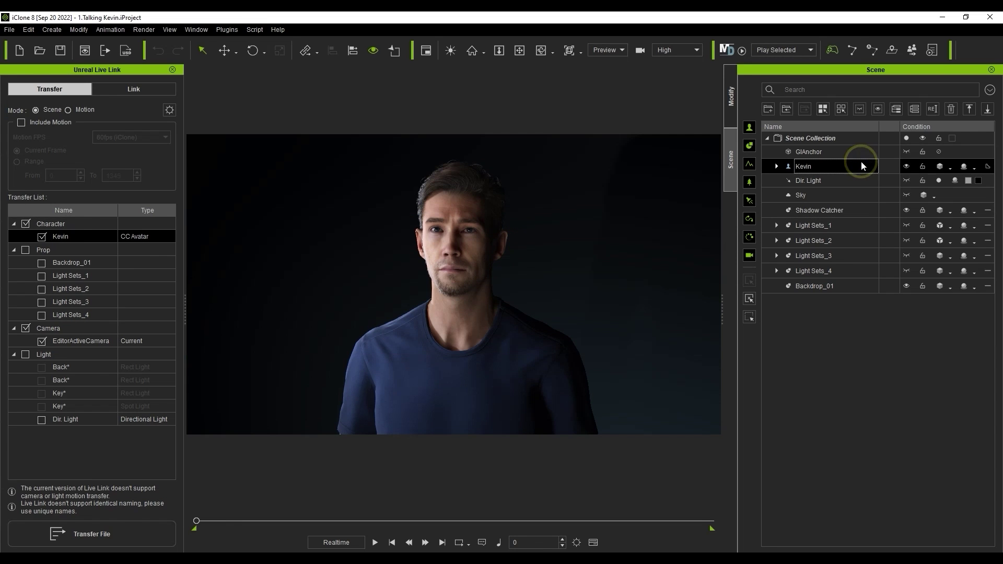
{"action": "left_click", "coordinate": [730, 108]}
{"action": "left_click", "coordinate": [902, 185]}
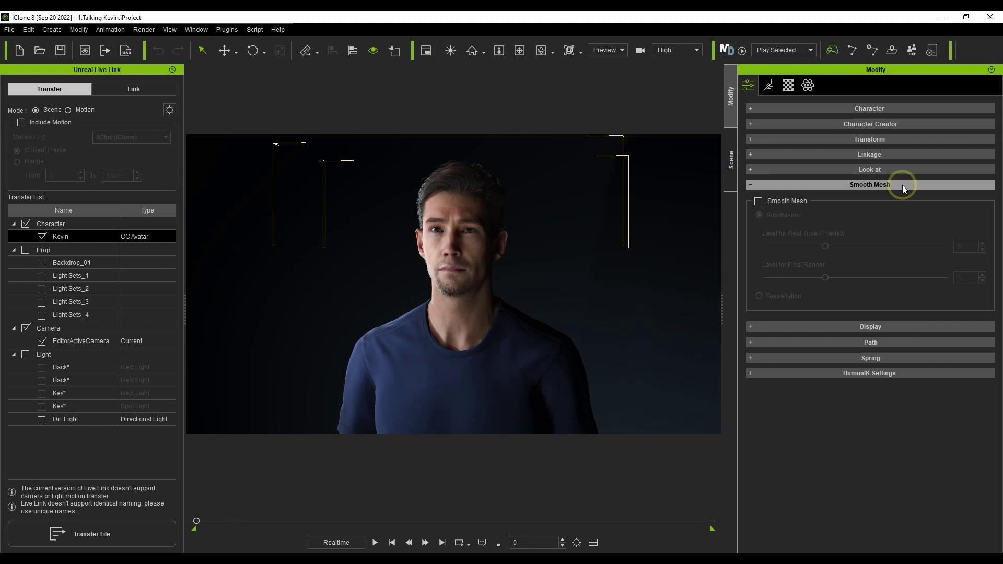
{"action": "left_click", "coordinate": [797, 201]}
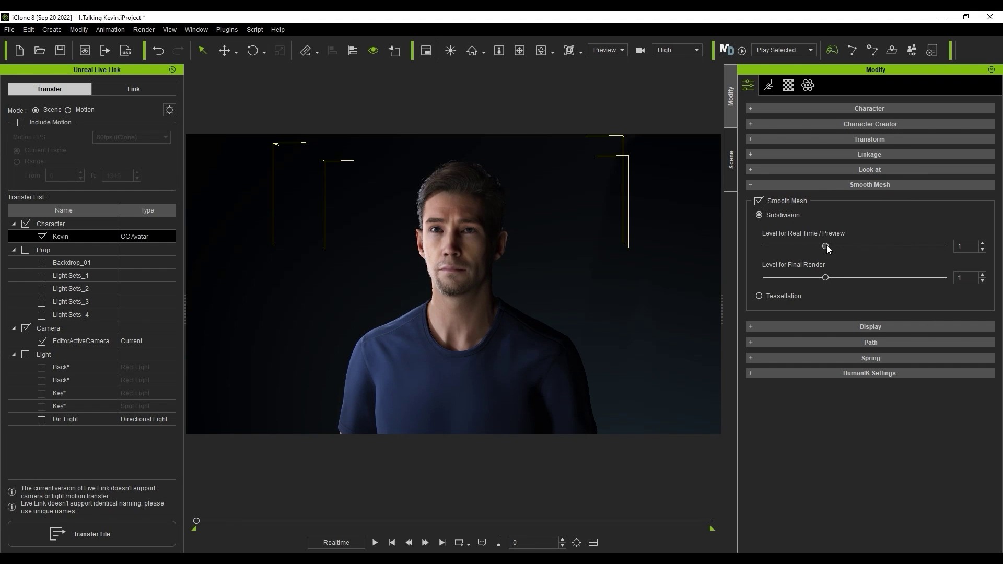
{"action": "left_click_drag", "start_coordinate": [826, 246], "coordinate": [885, 246]}
{"action": "left_click_drag", "start_coordinate": [826, 278], "coordinate": [885, 278]}
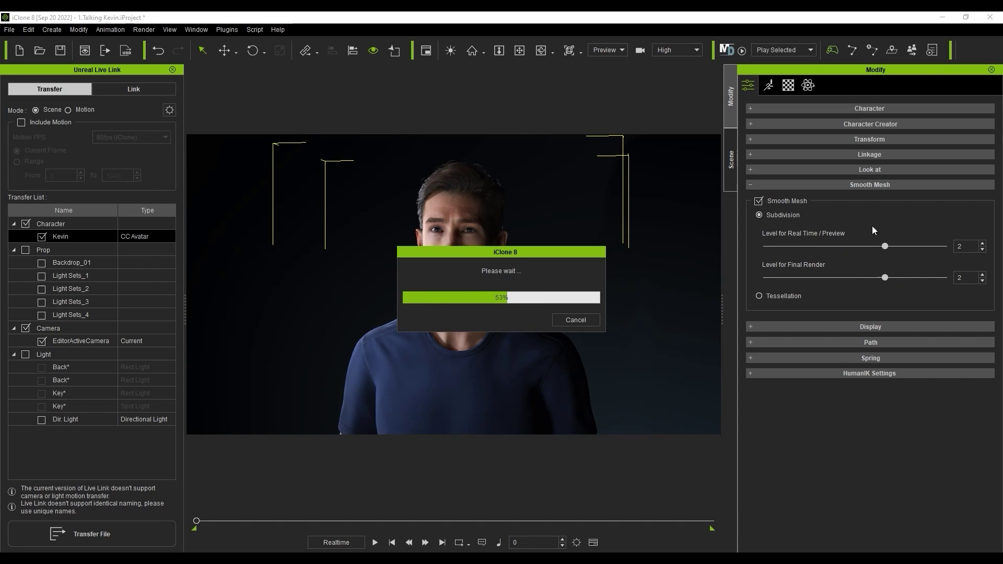
Recheck the transfer file settings, then send Kevin and EditorActiveCamera to Unreal.
{"action": "left_click", "coordinate": [169, 111]}
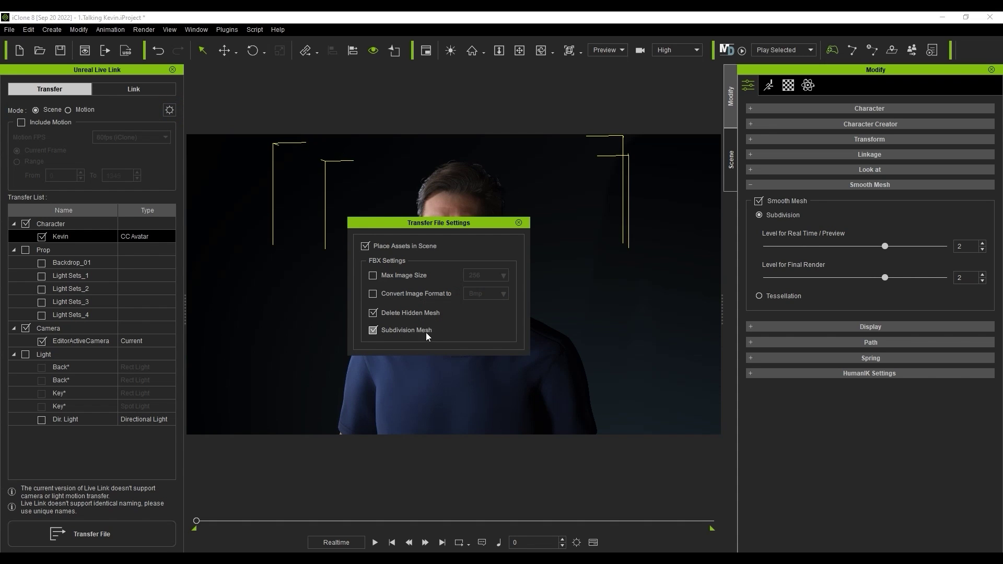
{"action": "left_click", "coordinate": [519, 223]}
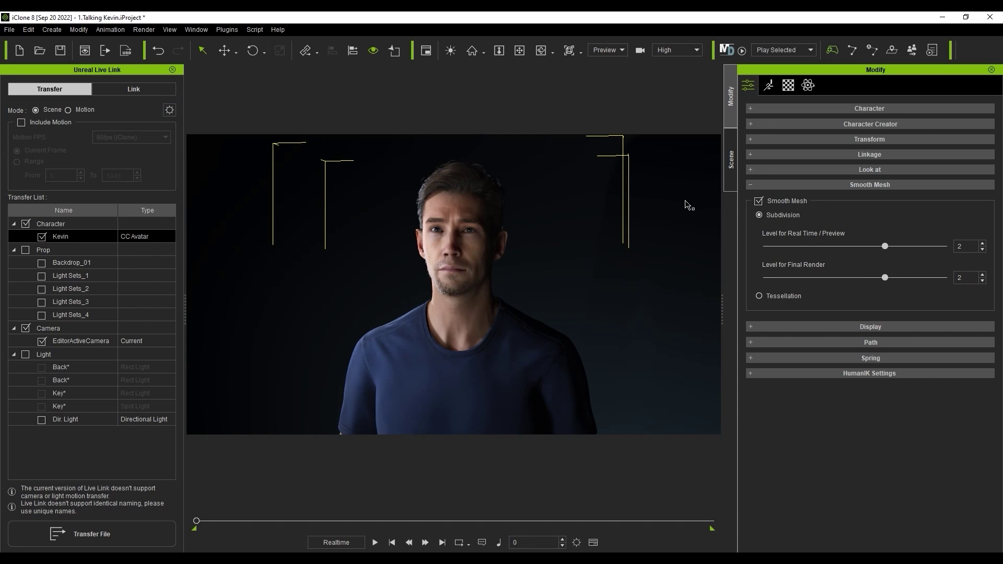
{"action": "left_click", "coordinate": [731, 153]}
{"action": "left_click", "coordinate": [808, 395]}
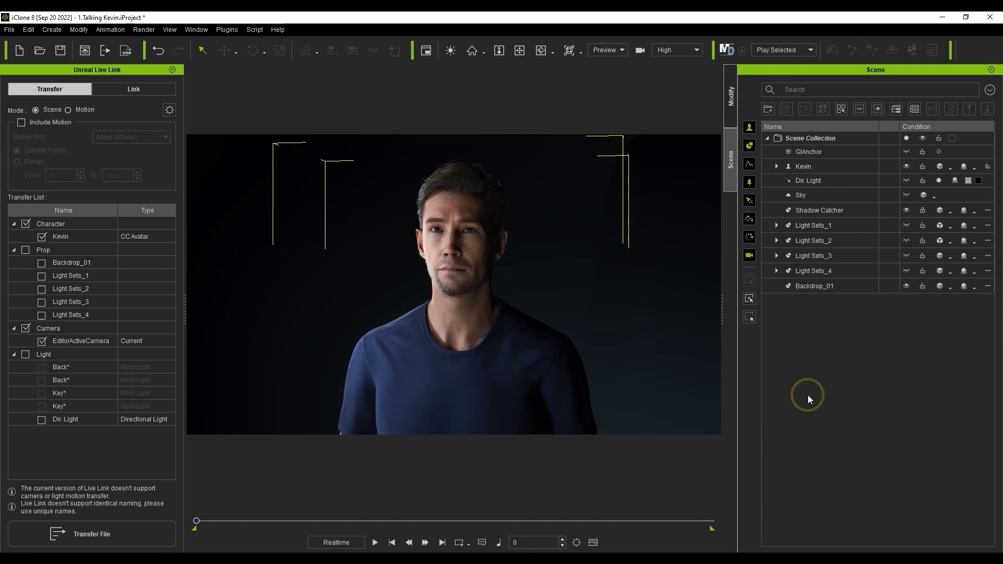
{"action": "left_click", "coordinate": [153, 531]}
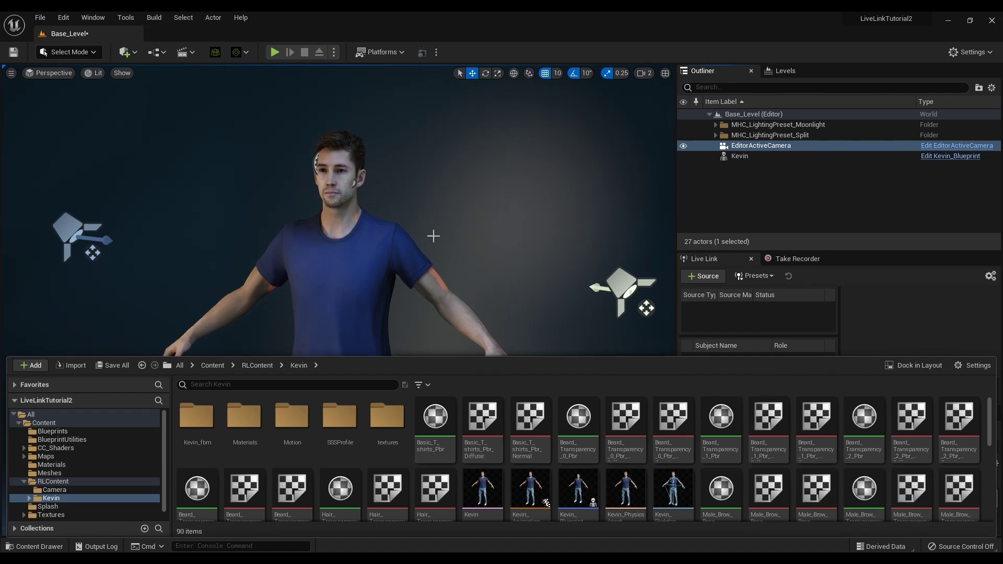
Open Kevin's skeletal mesh from RLContent/Kevin and orbit the preview to inspect his outfit.
{"action": "double_click", "coordinate": [482, 488]}
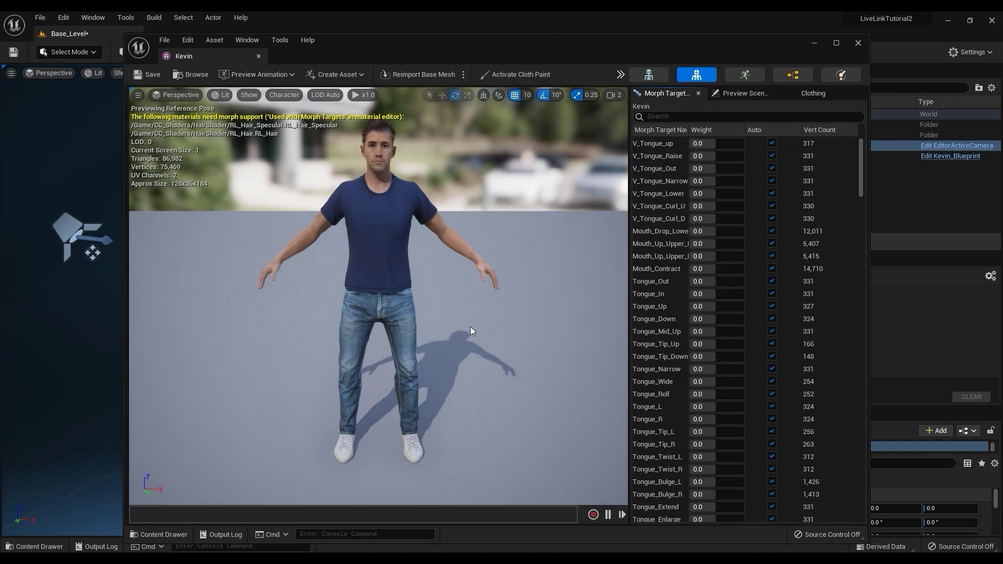
{"action": "left_click_drag", "start_coordinate": [470, 330], "coordinate": [450, 298]}
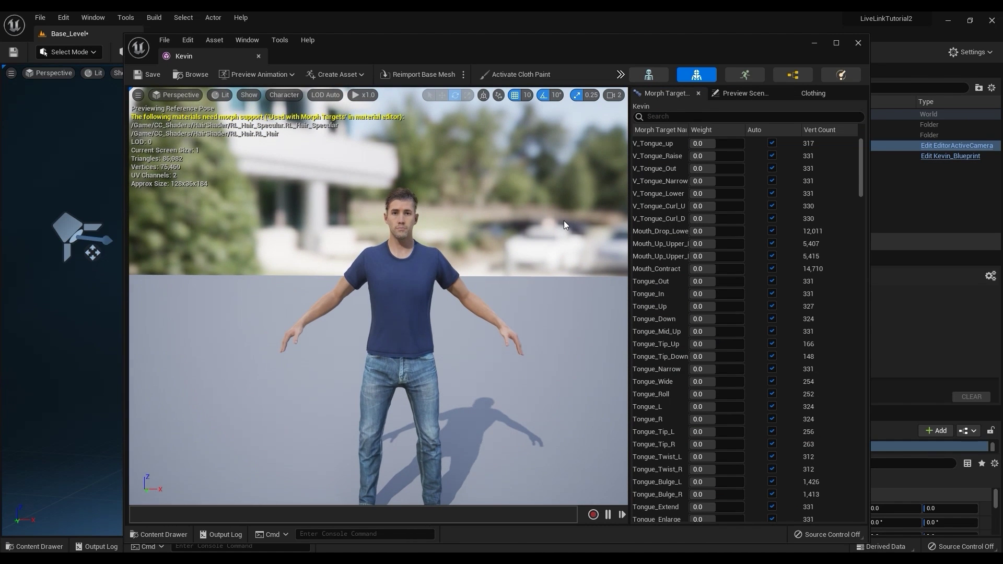
{"action": "left_click_drag", "start_coordinate": [862, 177], "coordinate": [842, 155]}
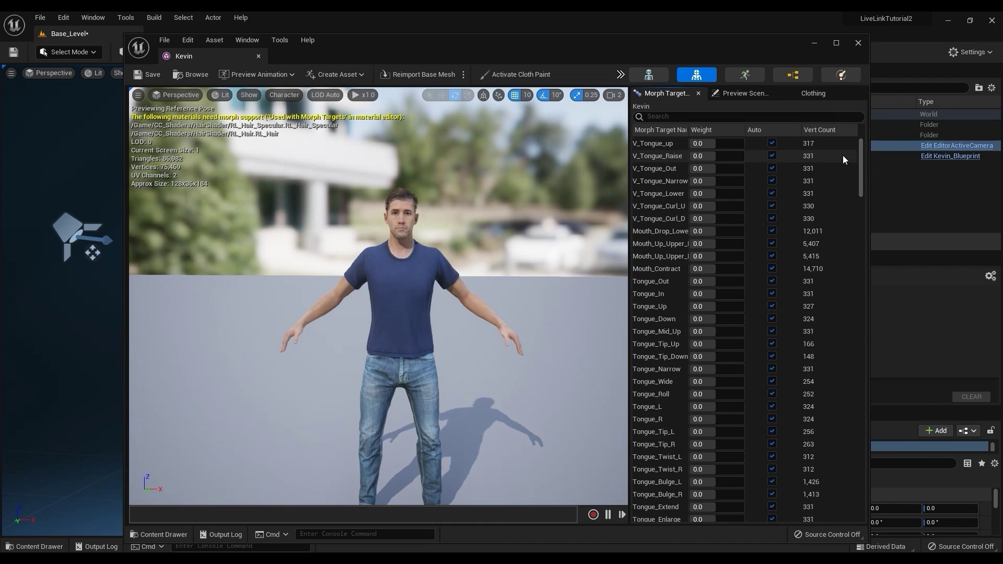
Set up live linking on IP 127.0.0.1, port 54321, with Prop and Light unlinked.
{"action": "left_click", "coordinate": [857, 43]}
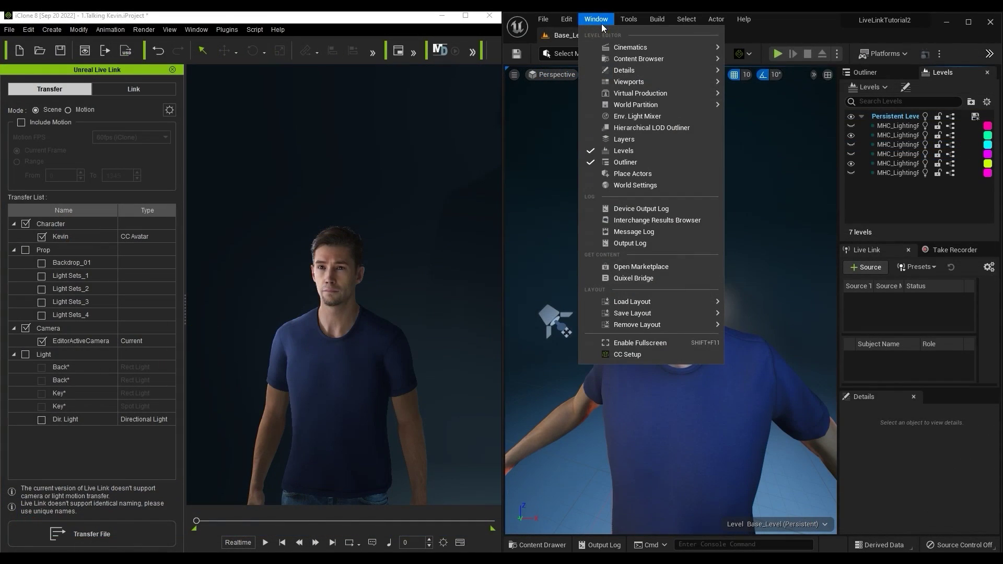
{"action": "mouse_move", "coordinate": [629, 94]}
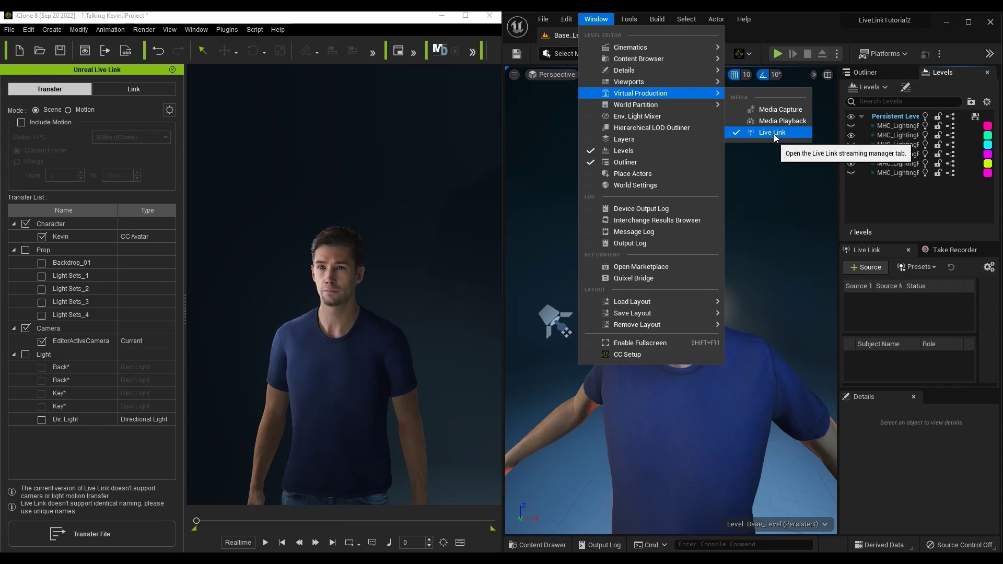
{"action": "left_click", "coordinate": [867, 251]}
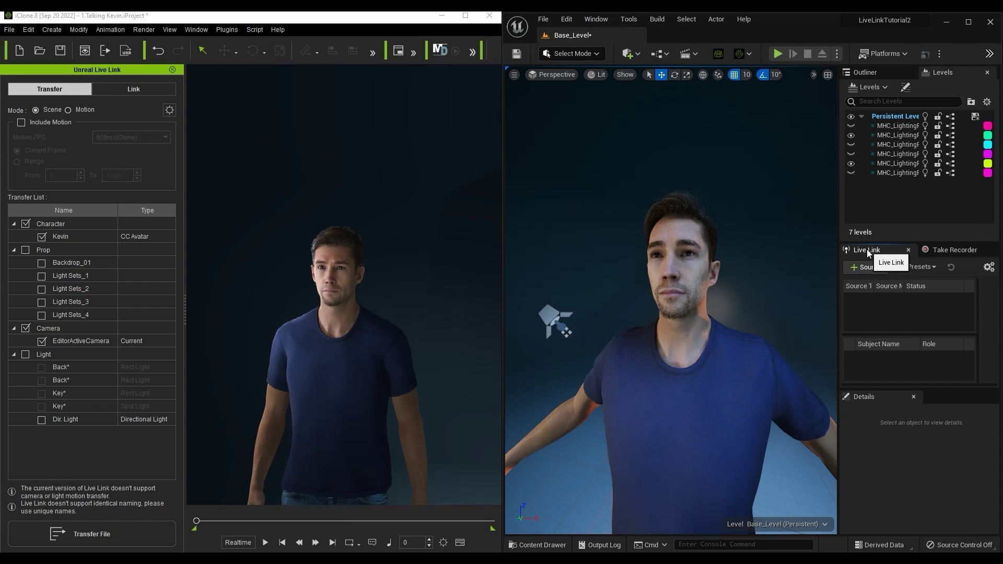
{"action": "left_click", "coordinate": [155, 91]}
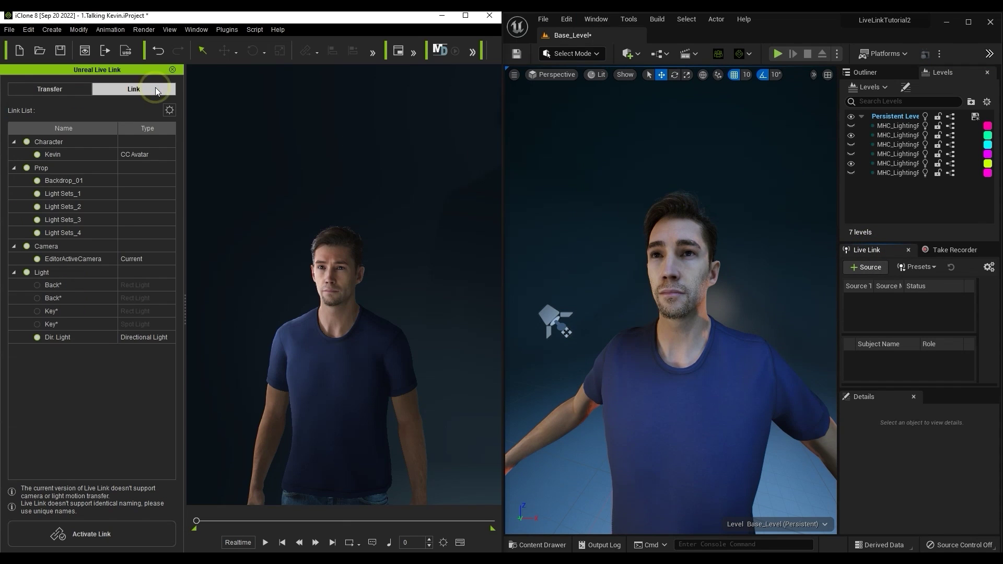
{"action": "left_click", "coordinate": [170, 110]}
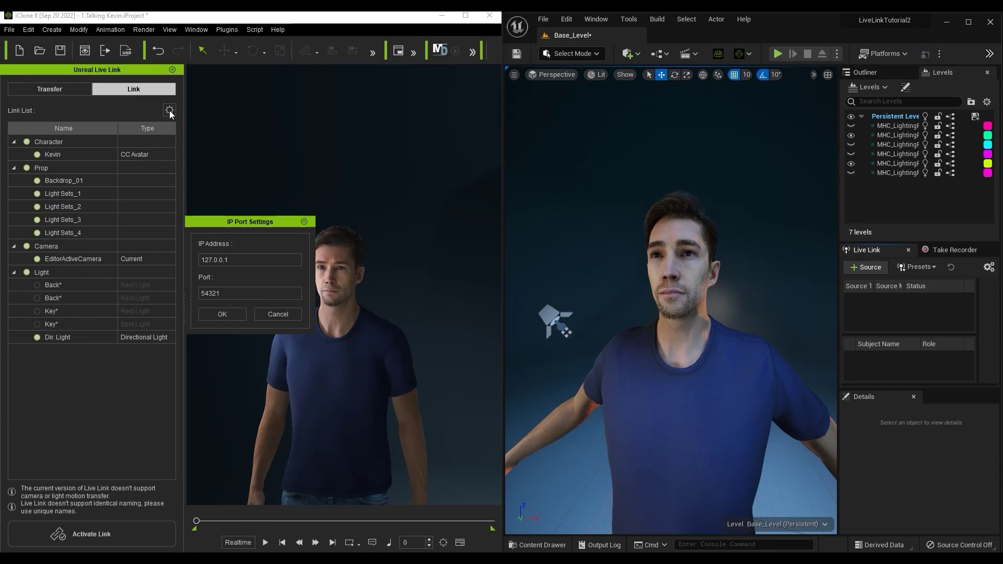
{"action": "left_click", "coordinate": [223, 314]}
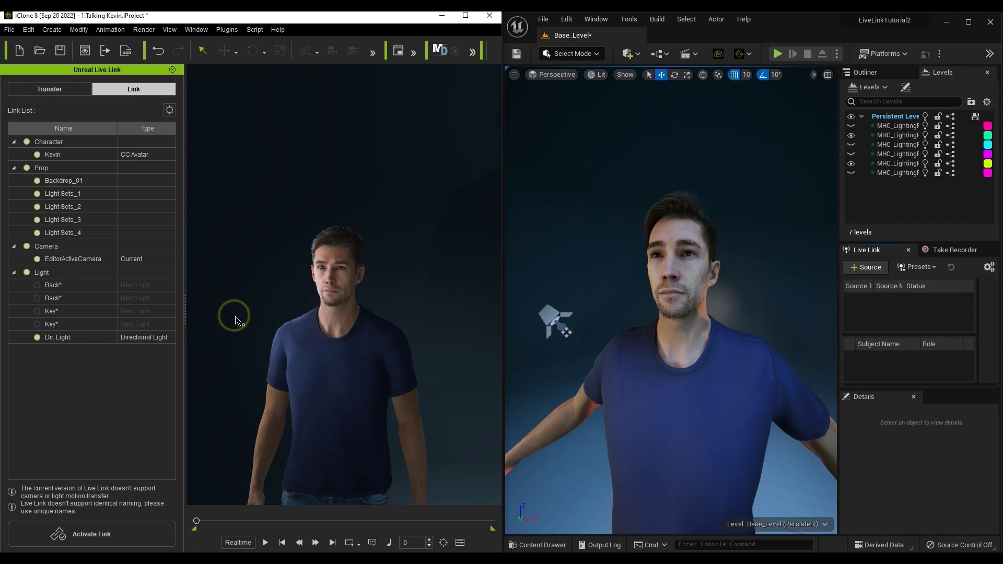
{"action": "left_click", "coordinate": [27, 167]}
{"action": "left_click", "coordinate": [27, 272]}
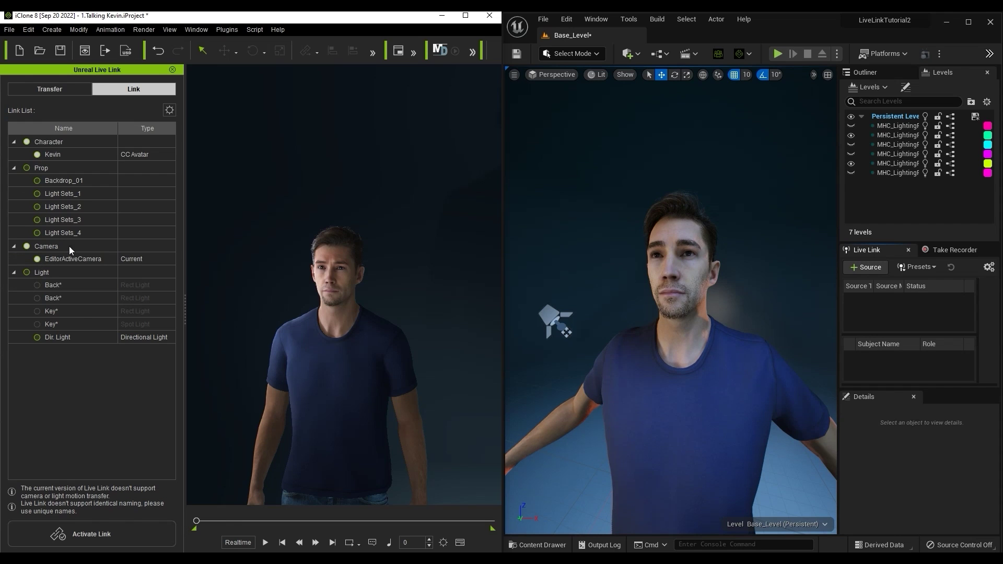
Add an iClone LiveLink source on port 54321 in Unreal and activate the link.
{"action": "left_click", "coordinate": [869, 268]}
{"action": "mouse_move", "coordinate": [883, 297]}
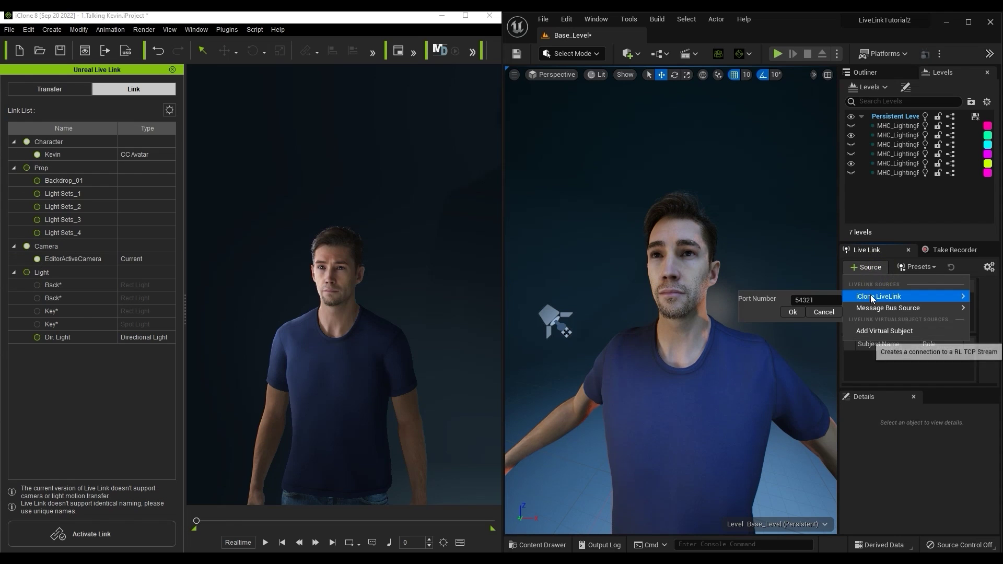
{"action": "left_click", "coordinate": [791, 312]}
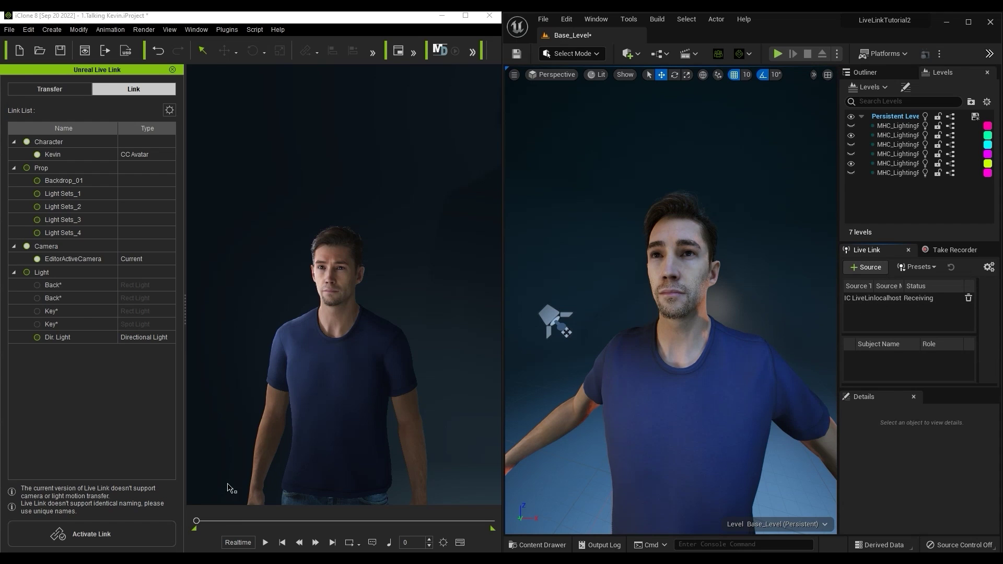
{"action": "left_click", "coordinate": [133, 535]}
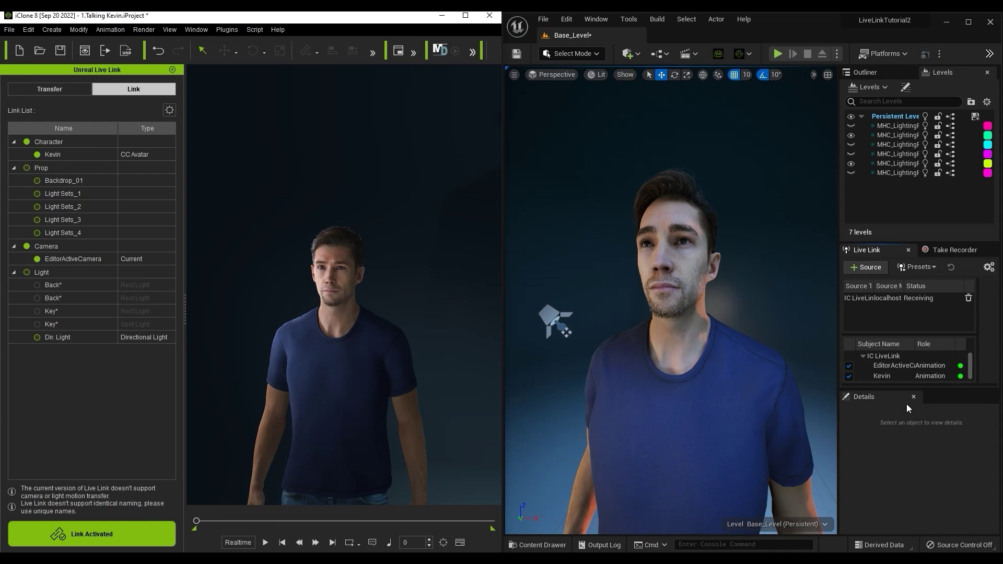
View through EditorActiveCamera in a medium shot, apply Posing_M to Kevin, and play it.
{"action": "left_click", "coordinate": [558, 75]}
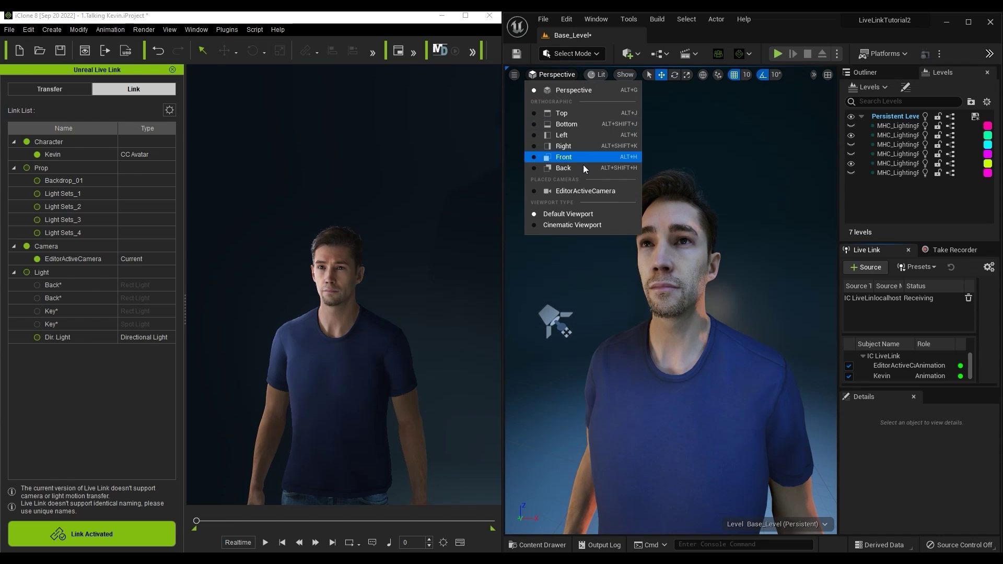
{"action": "left_click", "coordinate": [619, 193]}
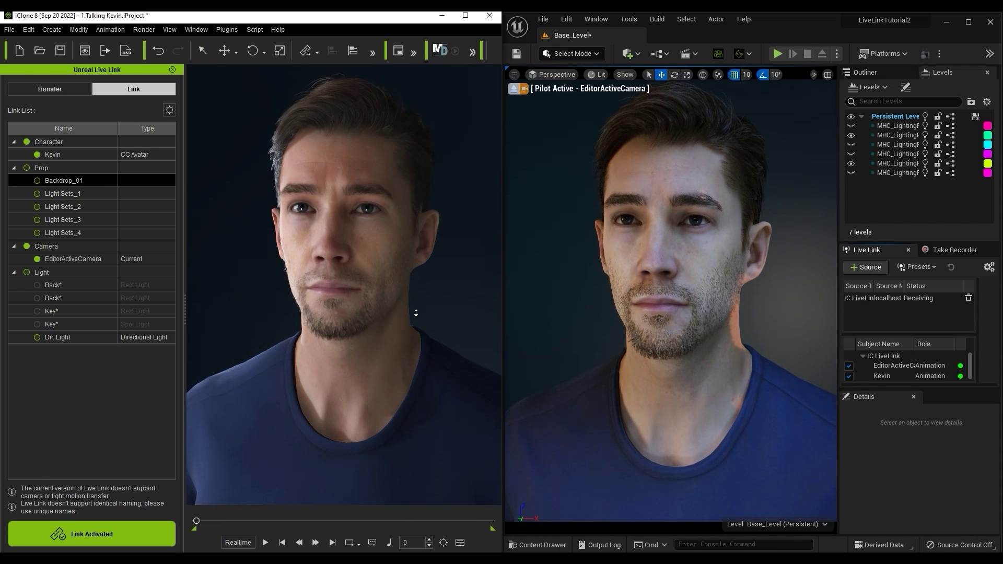
{"action": "scroll", "coordinate": [416, 312], "scroll_direction": "down", "scroll_amount": 5}
{"action": "middle_click_drag", "start_coordinate": [414, 324], "coordinate": [382, 346]}
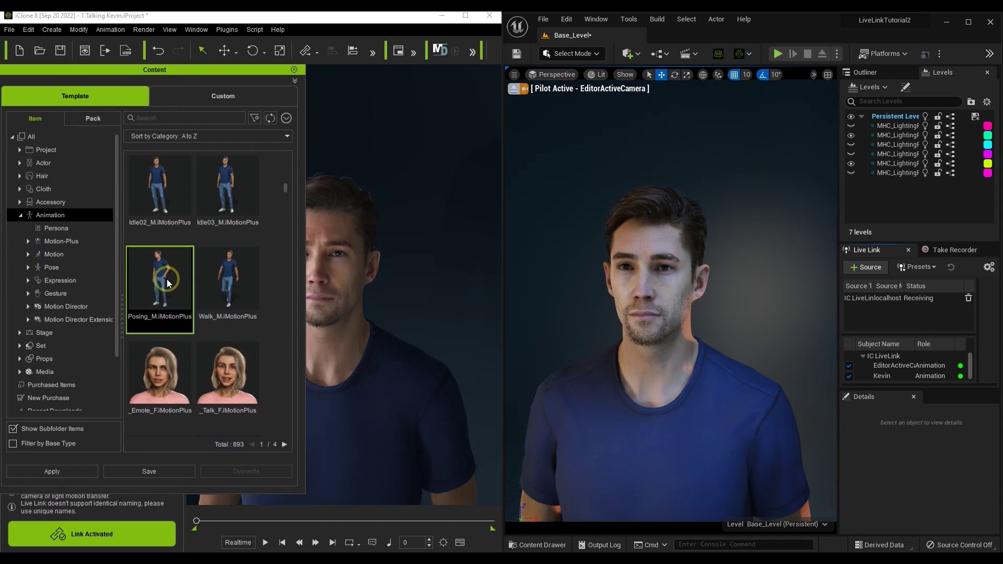
{"action": "left_click_drag", "start_coordinate": [155, 274], "coordinate": [341, 362]}
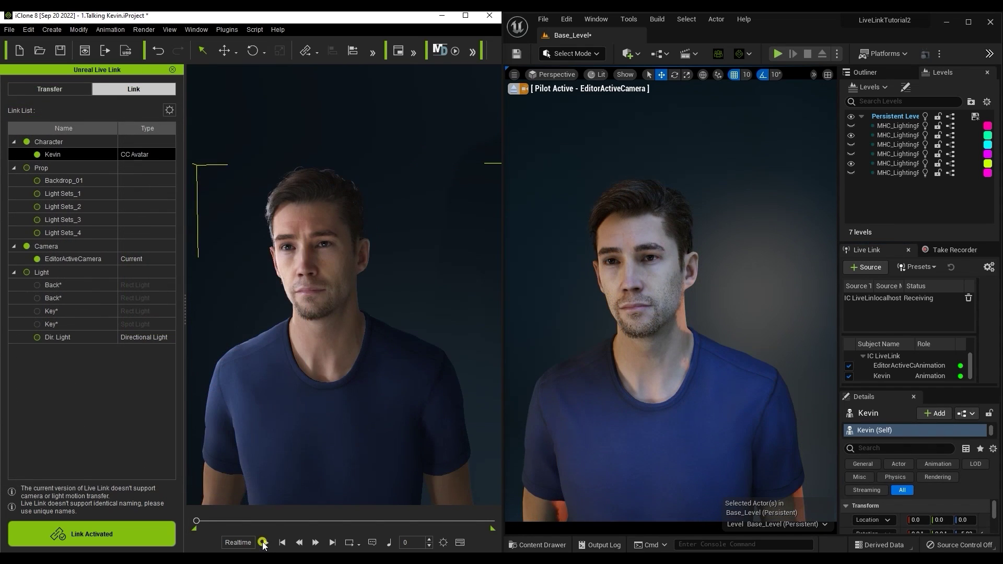
{"action": "left_click", "coordinate": [263, 543]}
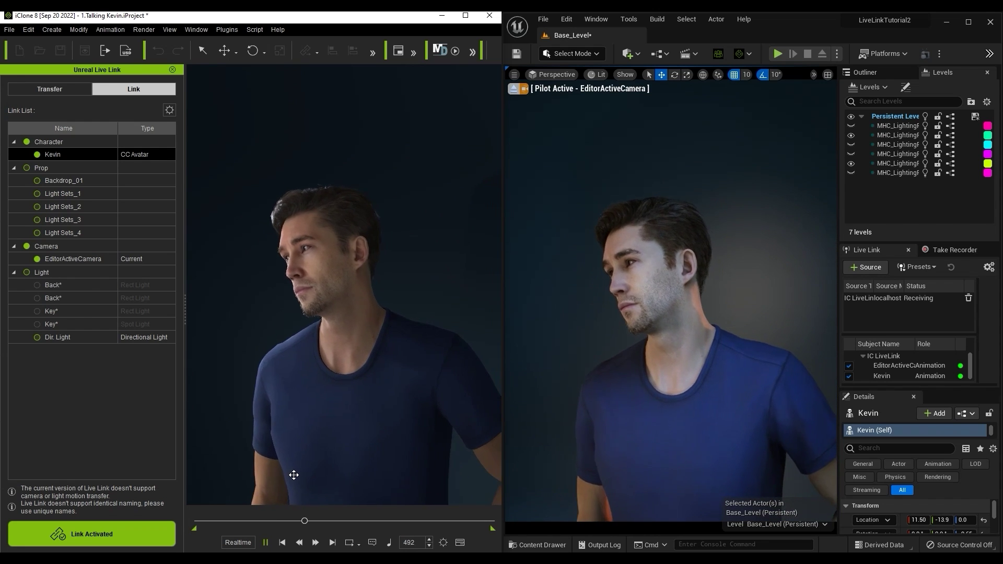
{"action": "left_click", "coordinate": [266, 543]}
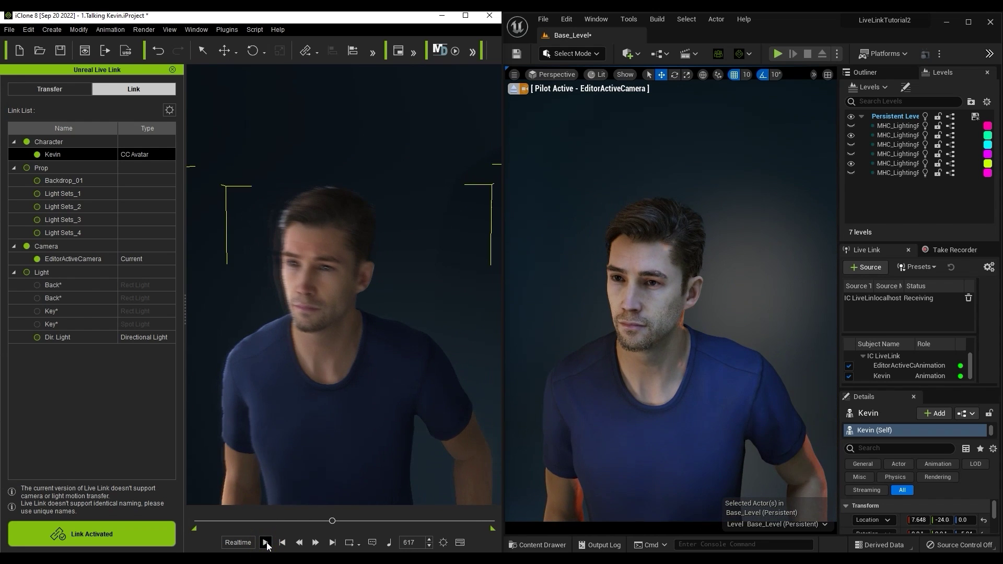
{"action": "left_click", "coordinate": [282, 542]}
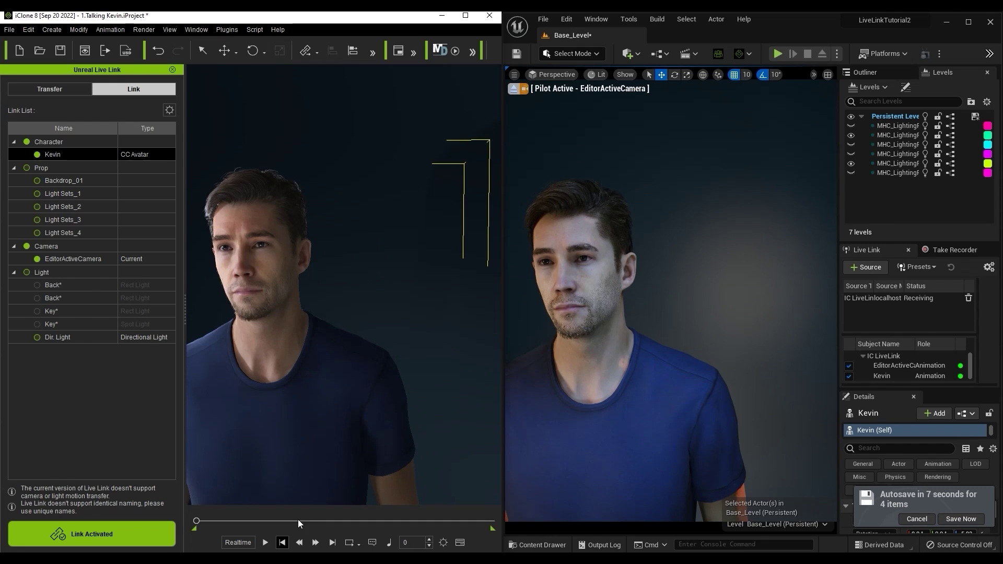
{"action": "middle_click_drag", "start_coordinate": [325, 448], "coordinate": [443, 426]}
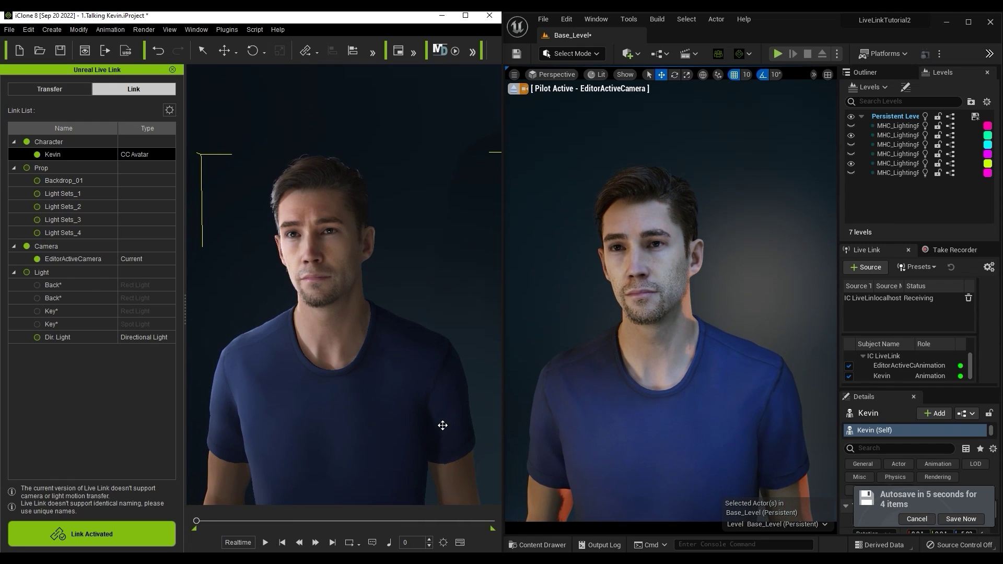
{"action": "left_click", "coordinate": [557, 544]}
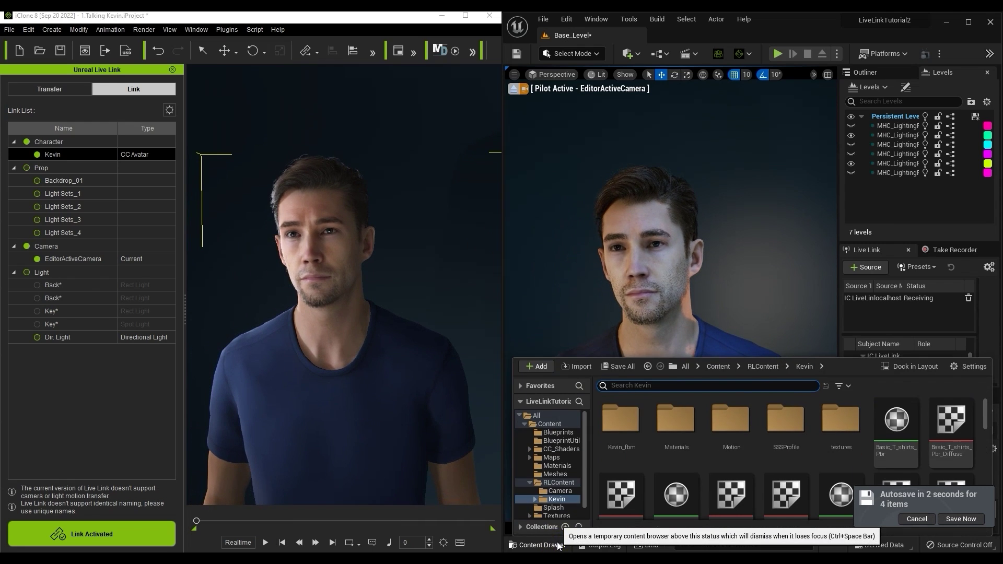
{"action": "double_click", "coordinate": [735, 435]}
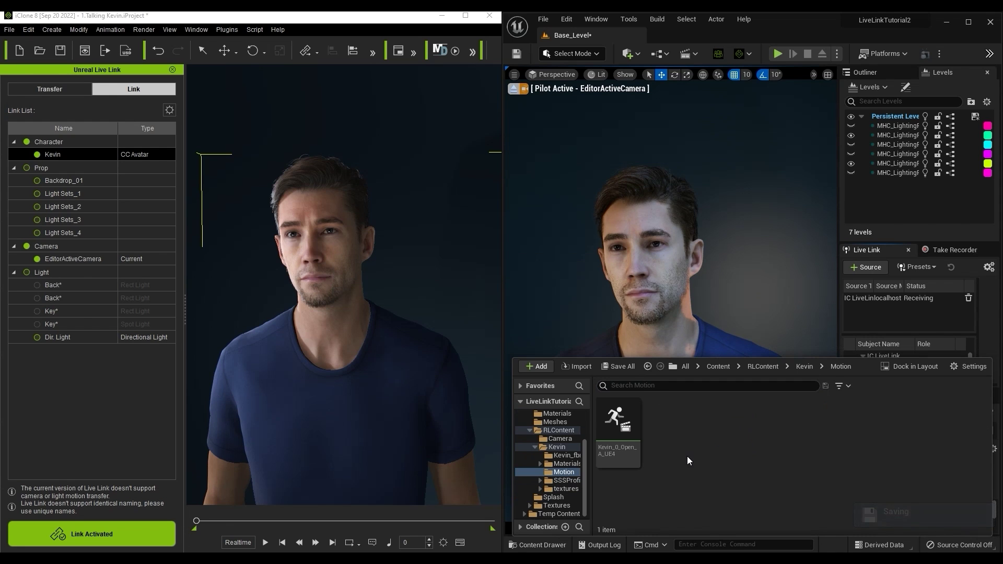
{"action": "left_click", "coordinate": [623, 439]}
{"action": "double_click", "coordinate": [623, 439]}
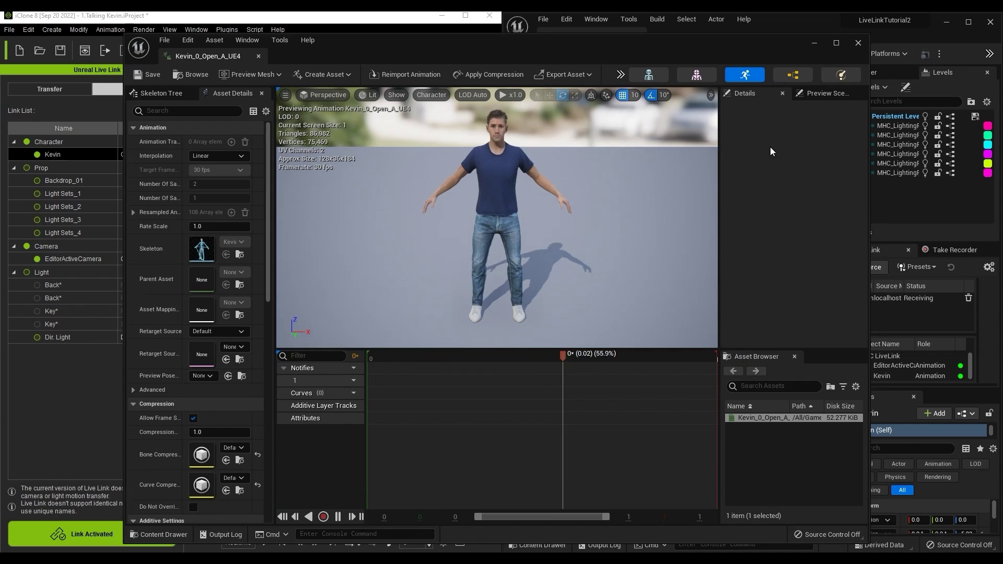
{"action": "left_click", "coordinate": [858, 43]}
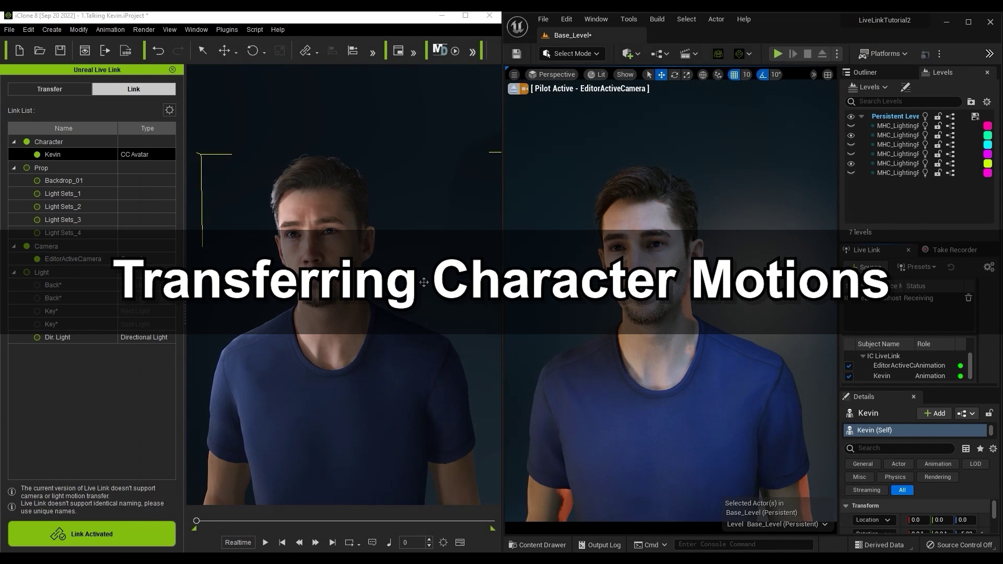
{"action": "left_click", "coordinate": [460, 542]}
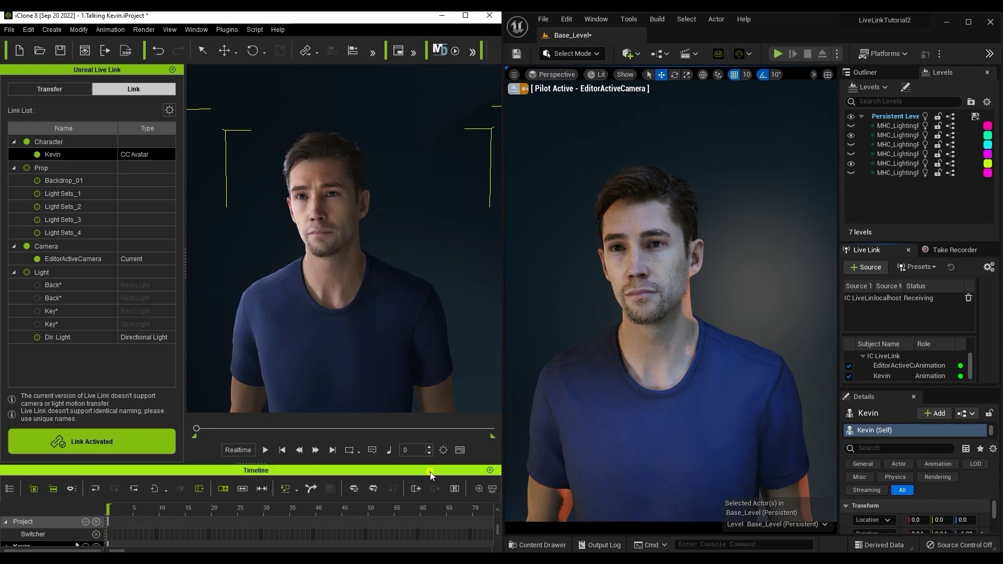
{"action": "left_click_drag", "start_coordinate": [430, 472], "coordinate": [524, 304]}
{"action": "left_click_drag", "start_coordinate": [590, 387], "coordinate": [854, 442]}
{"action": "scroll", "coordinate": [468, 430], "scroll_direction": "down", "scroll_amount": 5}
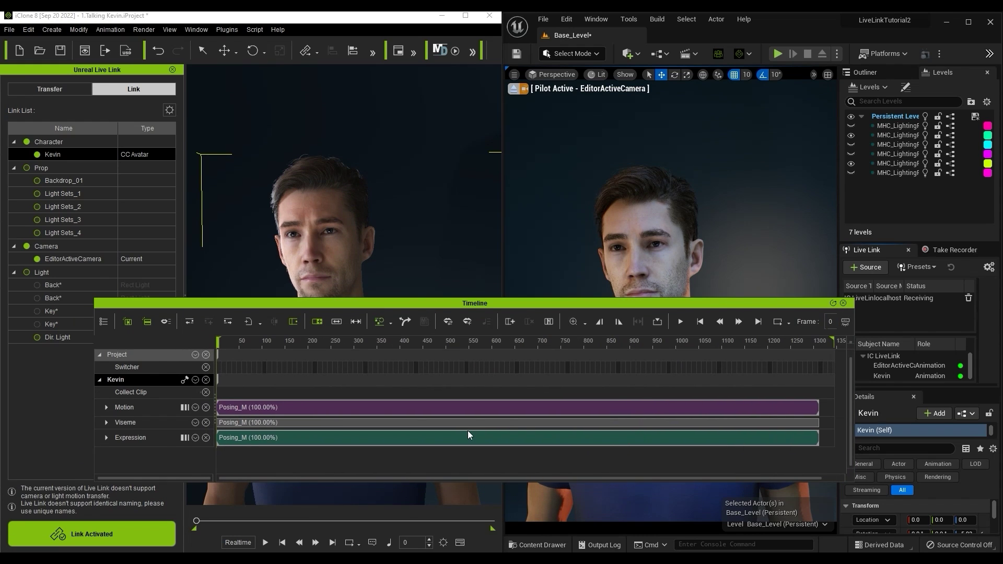
{"action": "left_click", "coordinate": [548, 466]}
{"action": "left_click_drag", "start_coordinate": [548, 467], "coordinate": [486, 399]}
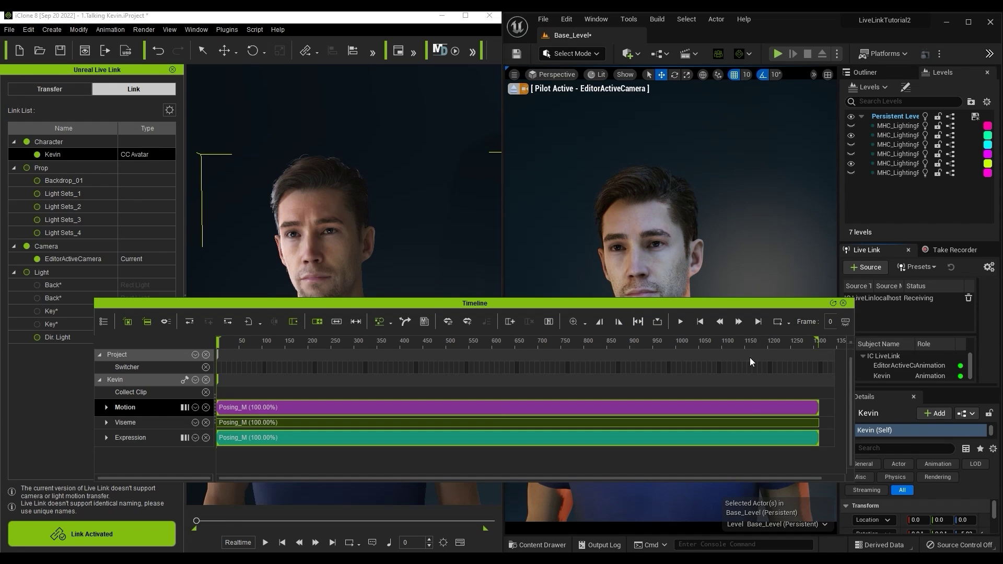
{"action": "left_click", "coordinate": [843, 304]}
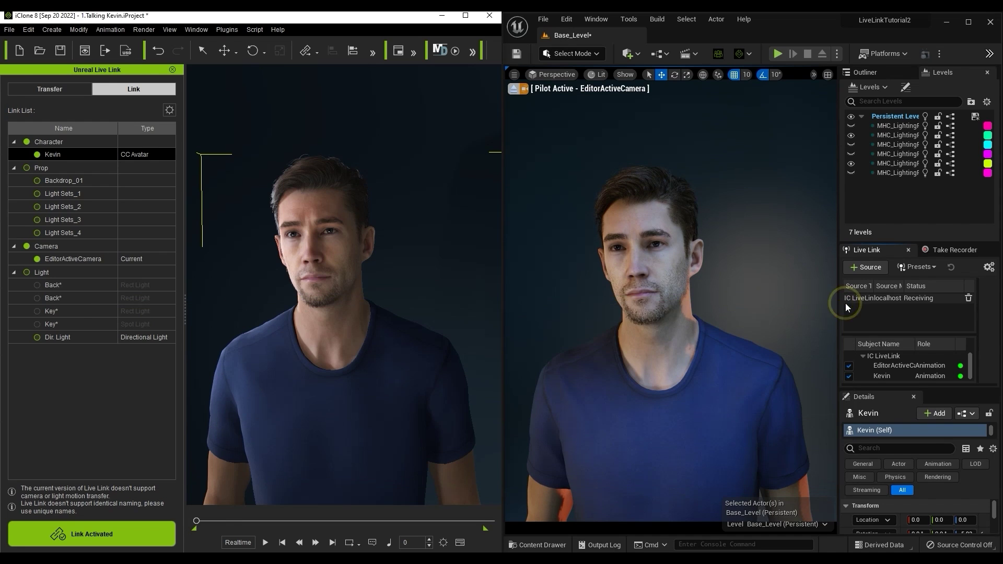
Transfer Kevin's motion, frames 0–1312 at 60 fps, to Unreal in Motion mode.
{"action": "left_click", "coordinate": [68, 91]}
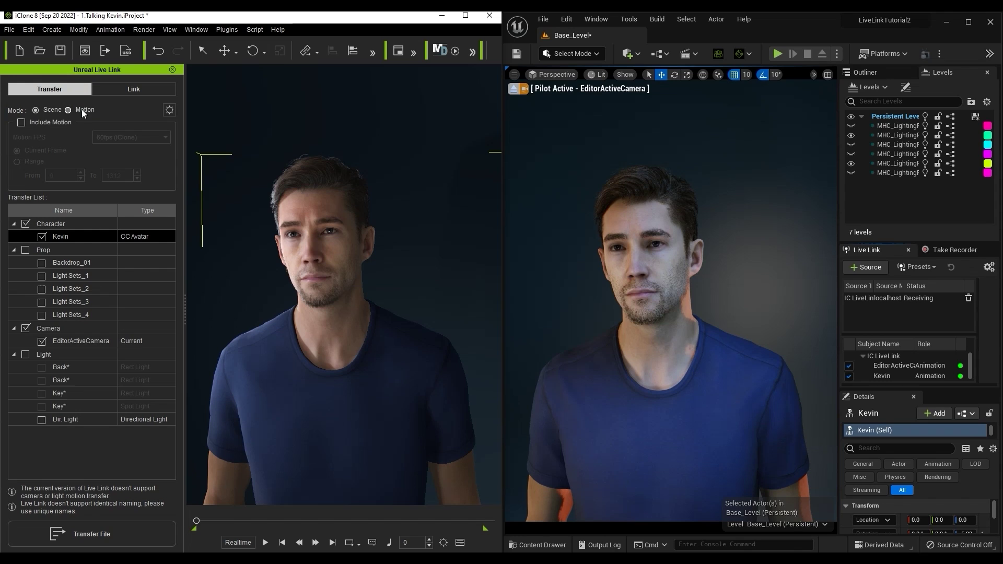
{"action": "left_click", "coordinate": [85, 110]}
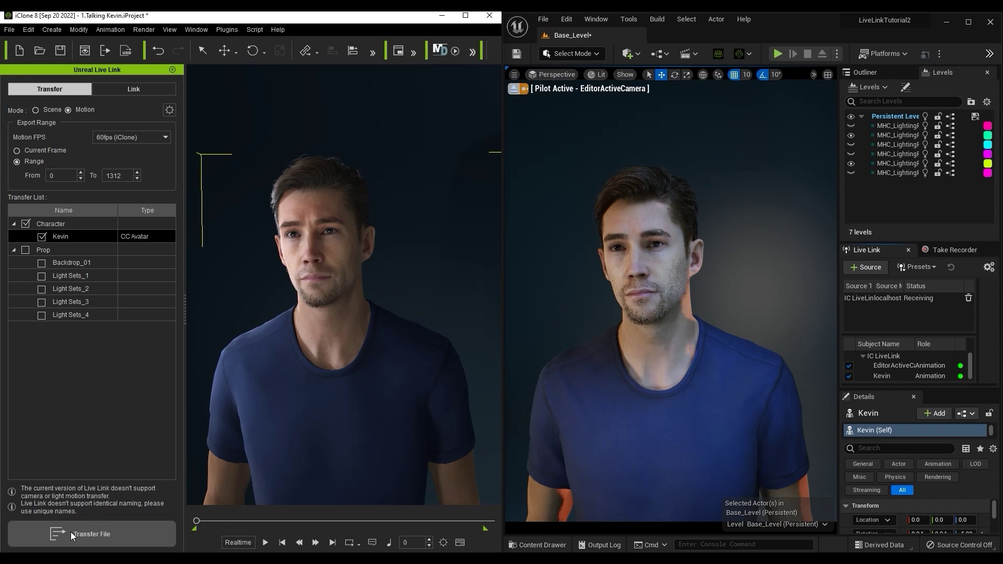
{"action": "left_click", "coordinate": [148, 542]}
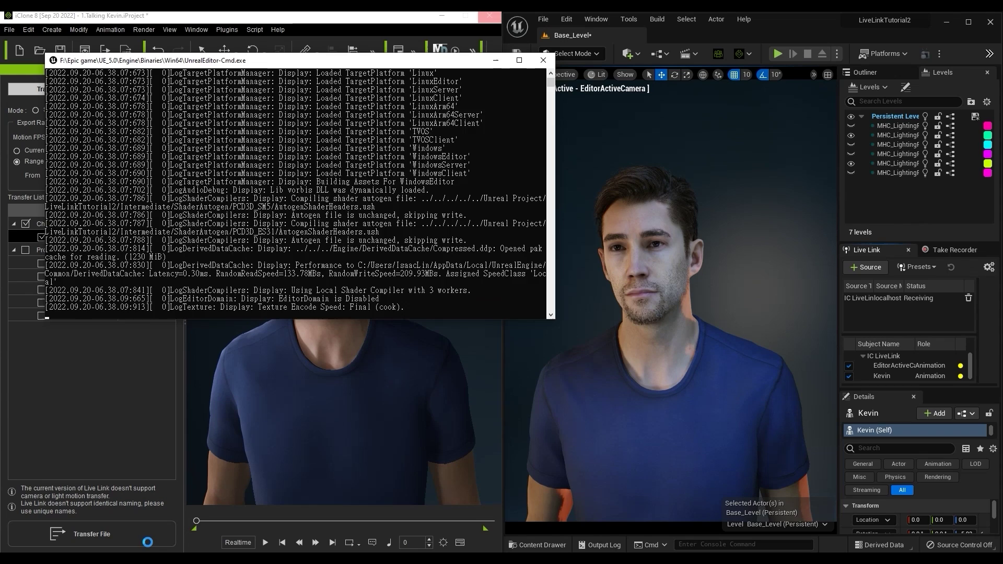
Open Kevin_2022_09_20_14_37_07 from RLContent/Kevin/Motion in the animation editor and preview it.
{"action": "left_click", "coordinate": [554, 546]}
{"action": "left_click", "coordinate": [673, 424]}
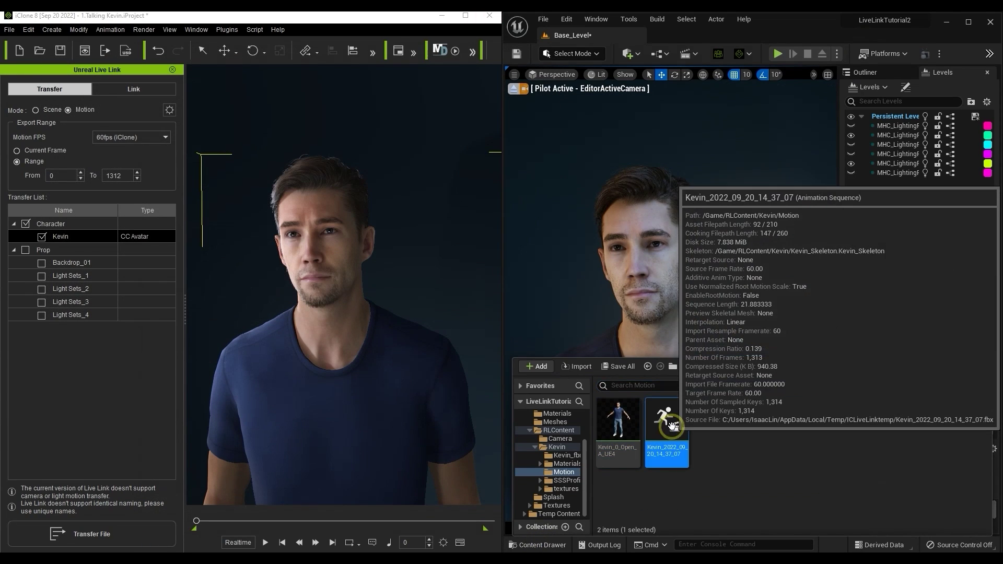
{"action": "double_click", "coordinate": [672, 424]}
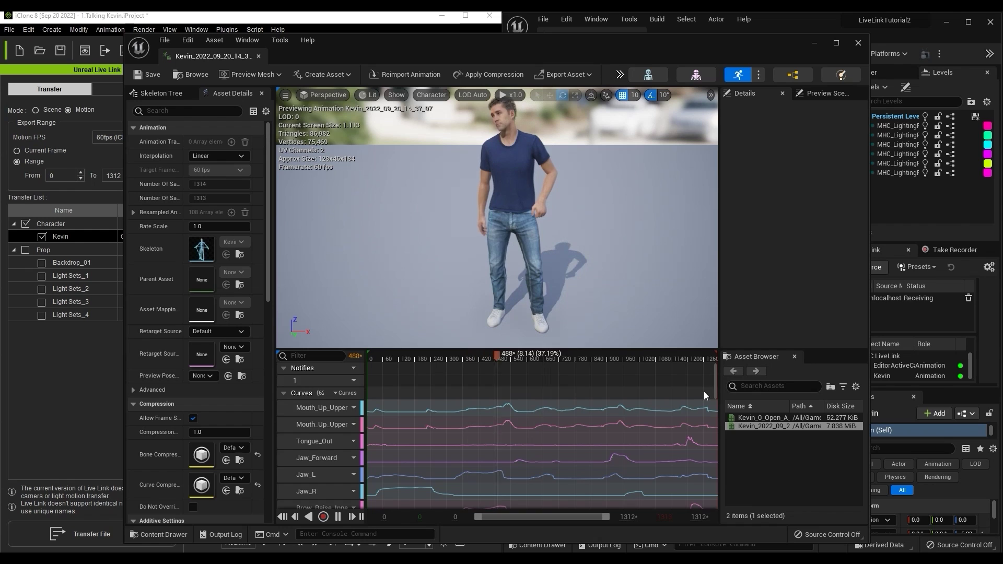
{"action": "mouse_move", "coordinate": [714, 381]}
{"action": "left_mouse_down"}
{"action": "mouse_move", "coordinate": [713, 472]}
{"action": "mouse_move", "coordinate": [707, 372]}
{"action": "left_mouse_up"}
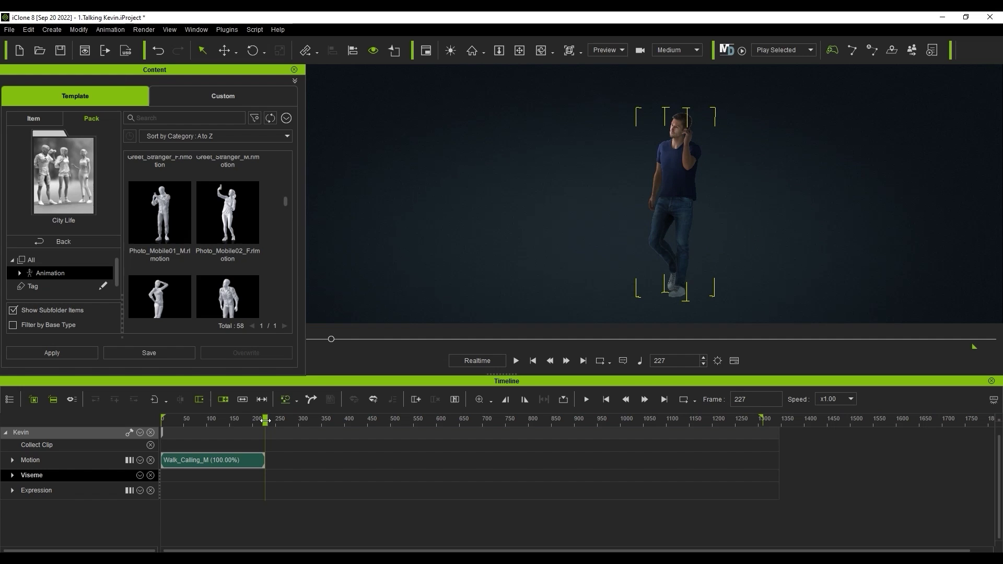
Append Photo_Mobile01_M after Walk_Calling_M, overlap the clips to blend, and play back.
{"action": "double_click", "coordinate": [160, 212]}
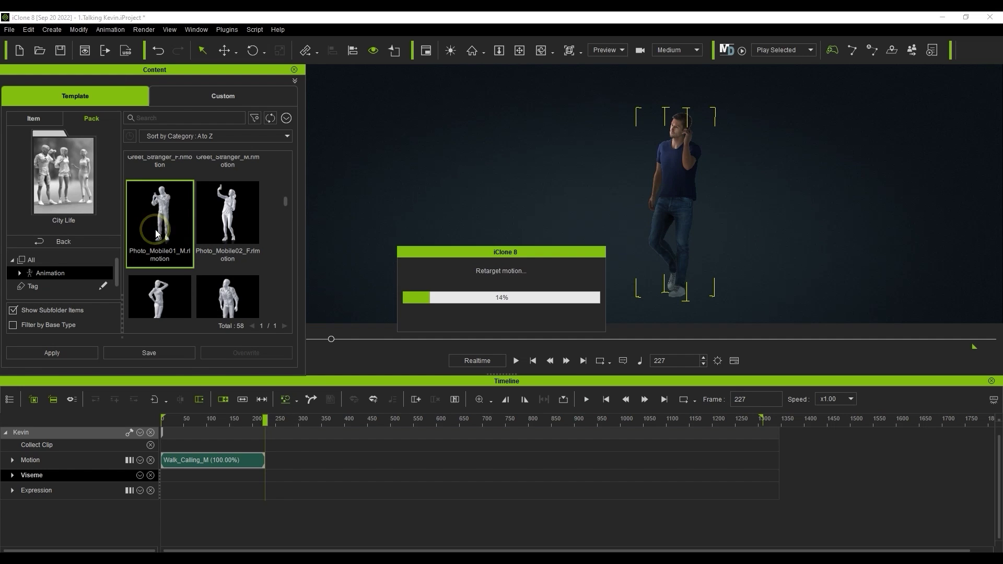
{"action": "left_click", "coordinate": [257, 421]}
{"action": "mouse_move", "coordinate": [258, 421]}
{"action": "left_mouse_down"}
{"action": "mouse_move", "coordinate": [276, 422]}
{"action": "mouse_move", "coordinate": [271, 432]}
{"action": "left_mouse_up"}
{"action": "left_click", "coordinate": [328, 463]}
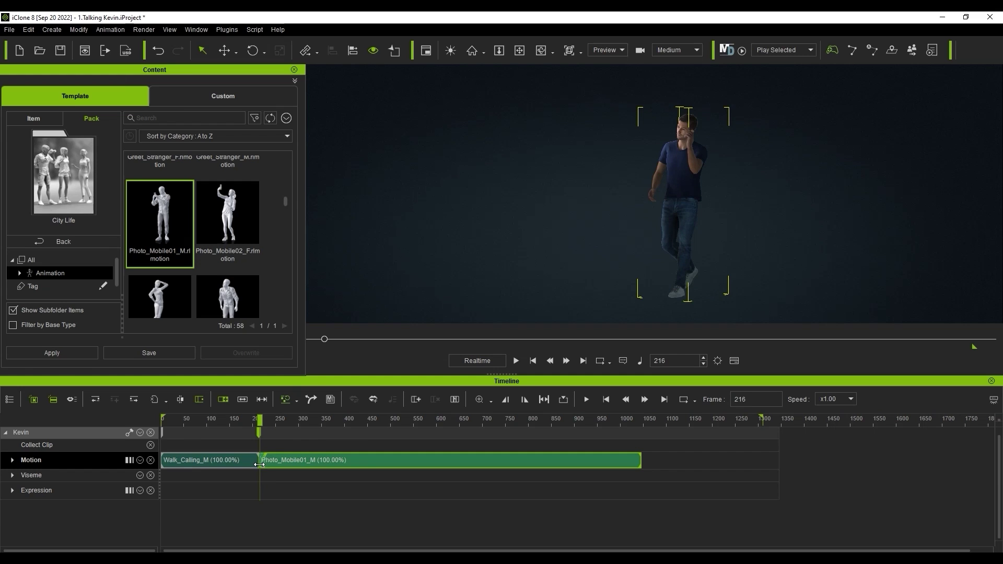
{"action": "left_click_drag", "start_coordinate": [328, 463], "coordinate": [325, 463]}
{"action": "left_click_drag", "start_coordinate": [260, 421], "coordinate": [146, 432]}
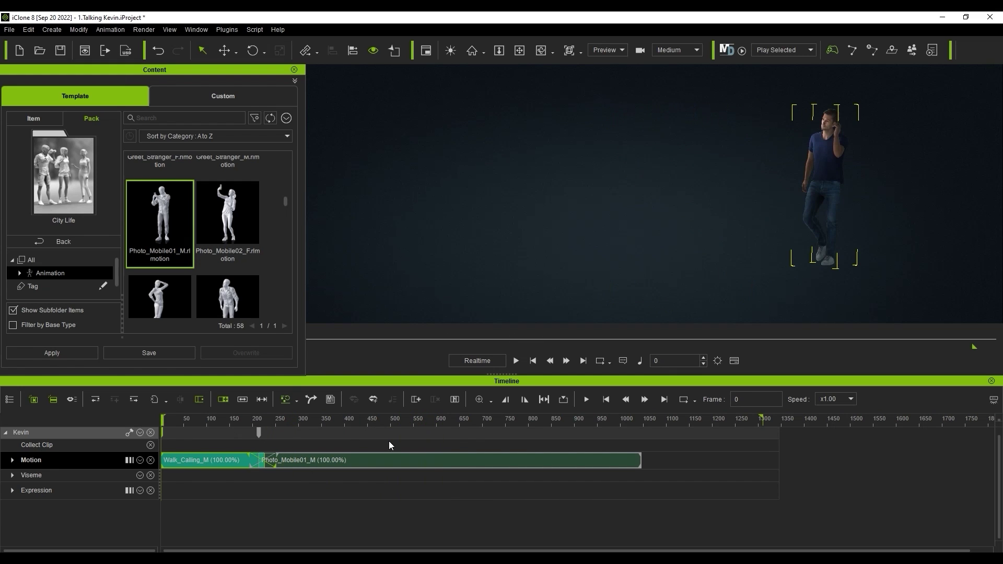
{"action": "key", "text": "space"}
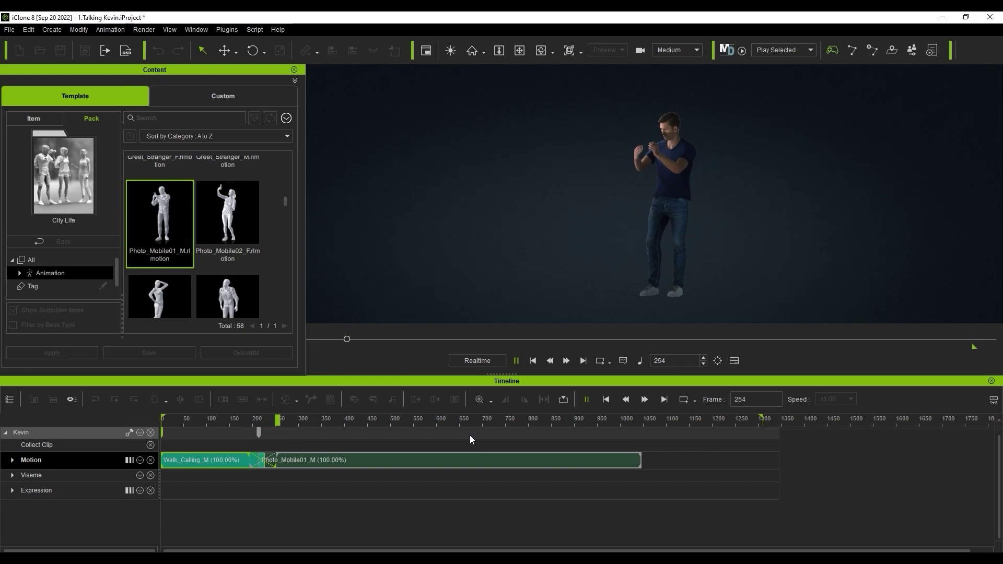
Stop playback and review the Walk_Calling_M and Photo_Mobile01_M clips on the Motion track.
{"action": "left_click", "coordinate": [607, 399]}
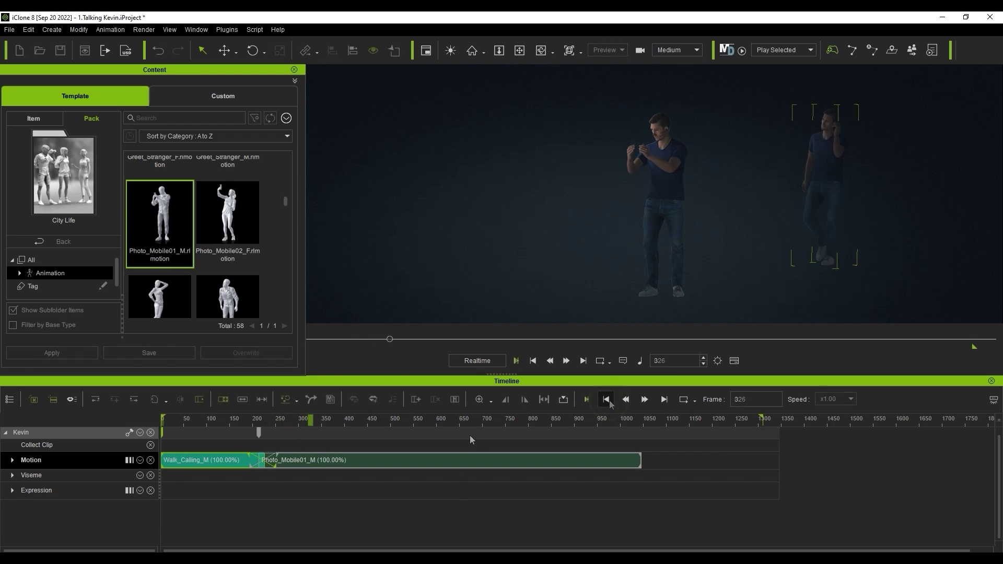
{"action": "left_click", "coordinate": [538, 461]}
{"action": "left_click", "coordinate": [219, 457]}
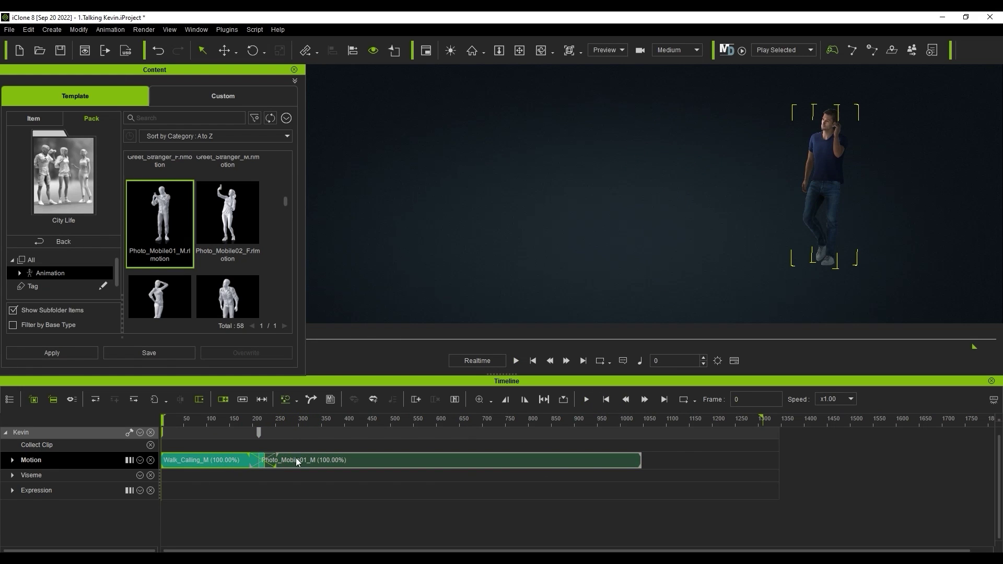
{"action": "left_click", "coordinate": [328, 459]}
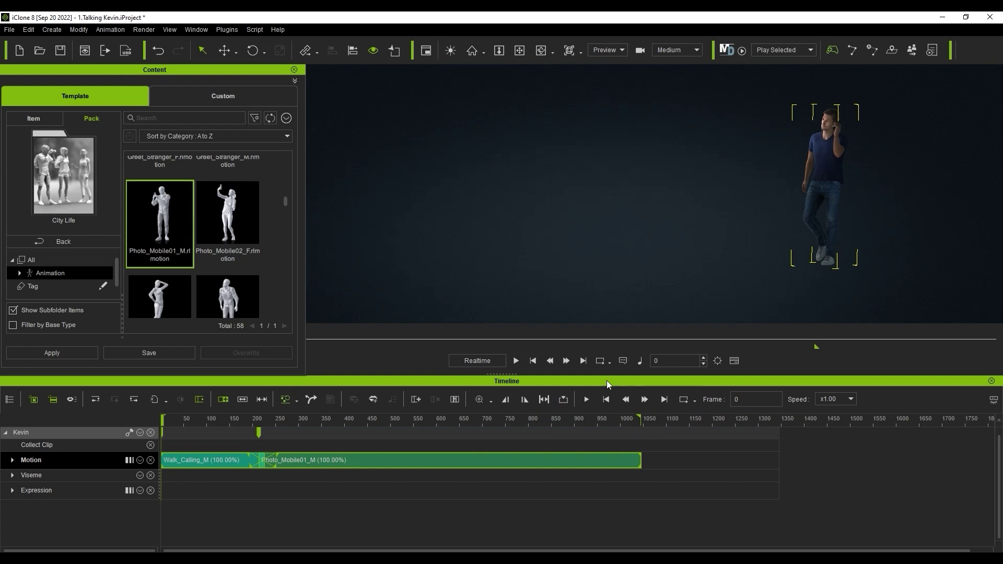
Transfer the blended motion, frames 0–1045 at 60 fps, to Unreal in Motion mode.
{"action": "left_click", "coordinate": [295, 69]}
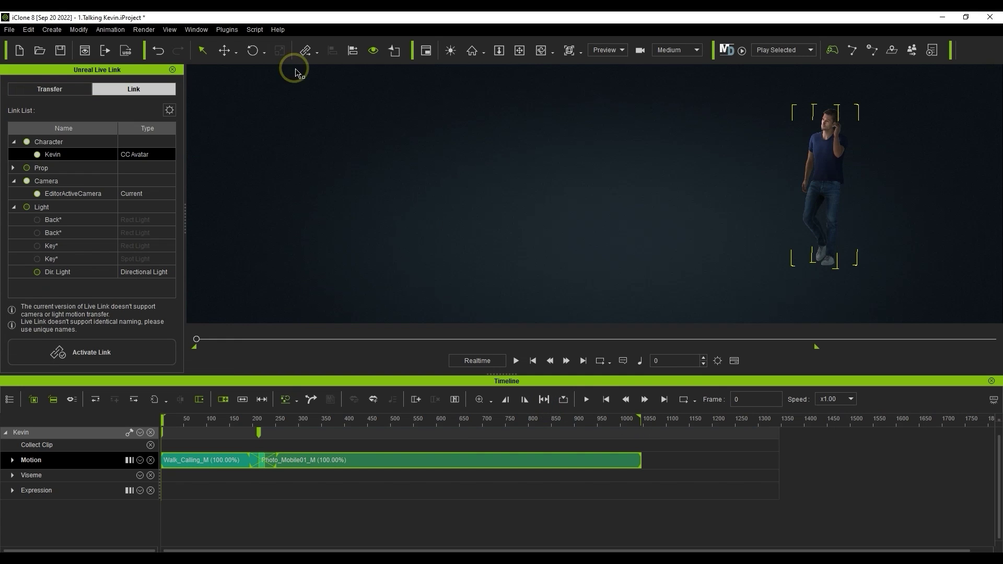
{"action": "left_click", "coordinate": [64, 89]}
{"action": "left_click", "coordinate": [85, 111]}
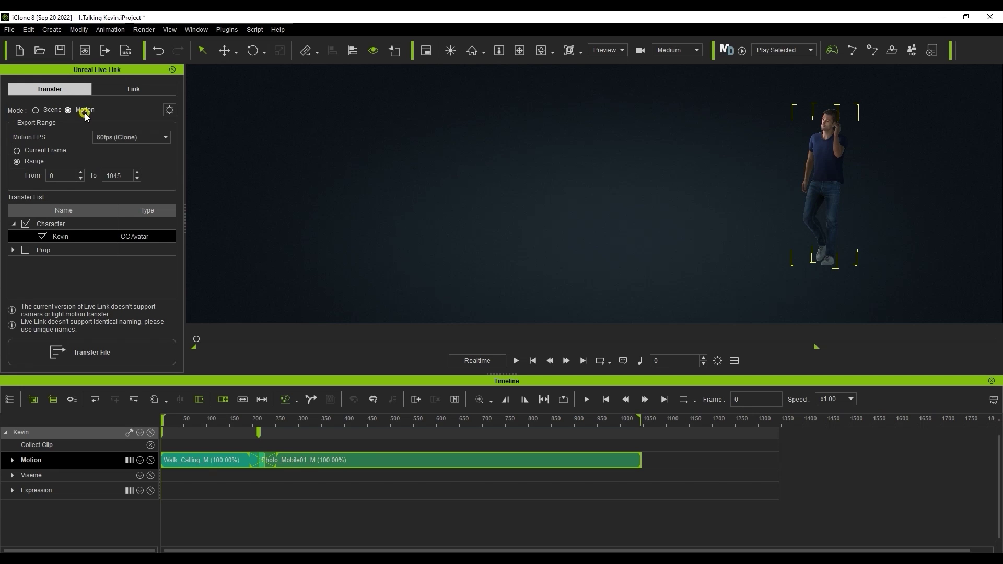
{"action": "left_click", "coordinate": [176, 359]}
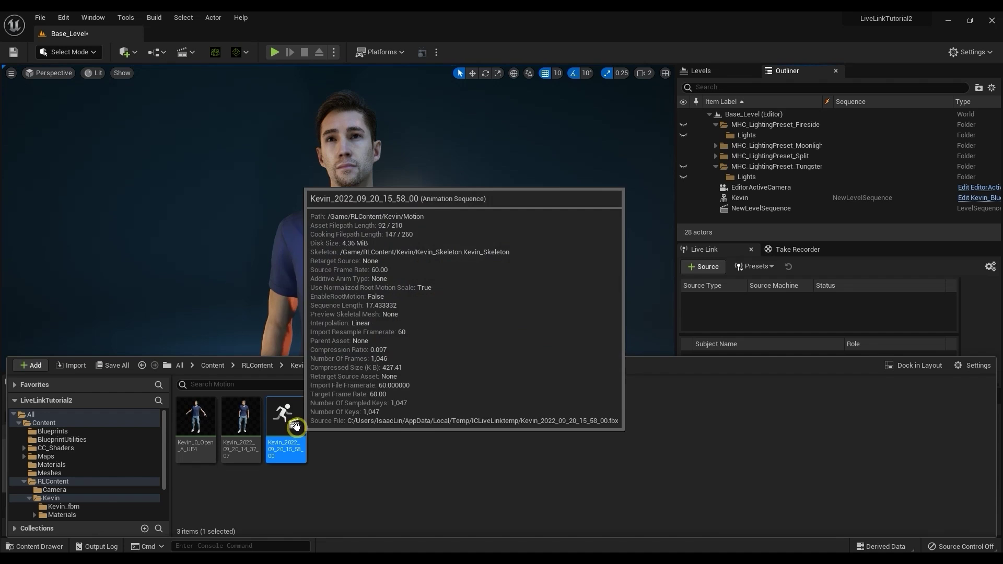
Open the Kevin_2022_09_20_15_58_00 animation sequence to preview the blended walk-and-phone motion.
{"action": "double_click", "coordinate": [286, 428]}
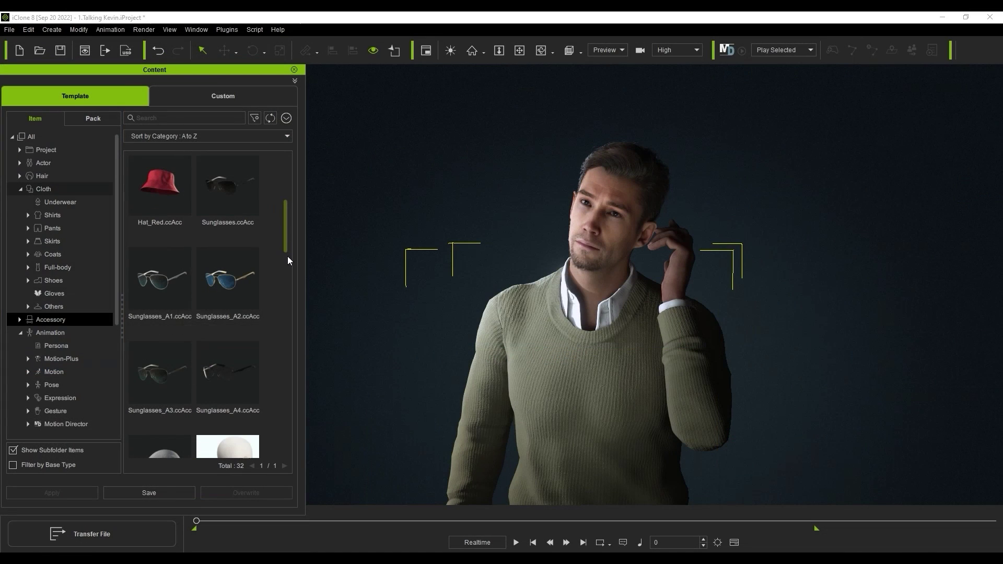
Put Sunglasses_A1 on Kevin and transfer his updated look to Unreal in Scene mode.
{"action": "double_click", "coordinate": [167, 292]}
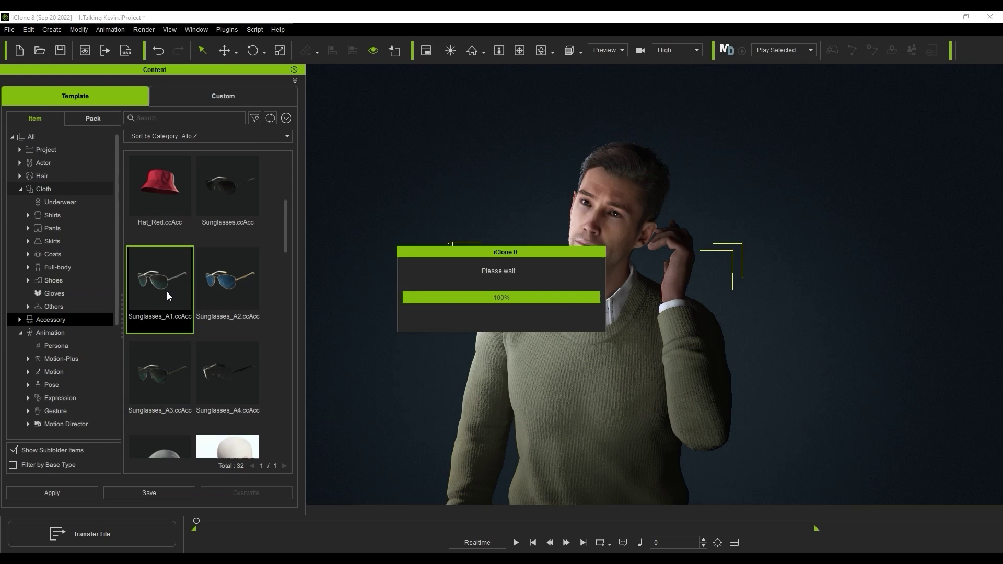
{"action": "left_click_drag", "start_coordinate": [167, 291], "coordinate": [650, 280]}
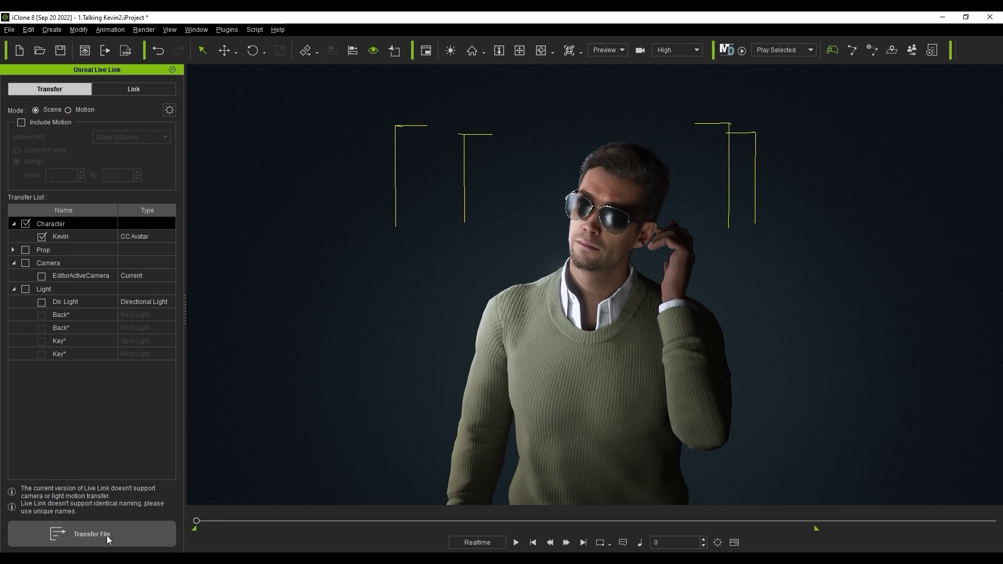
{"action": "left_click", "coordinate": [159, 535]}
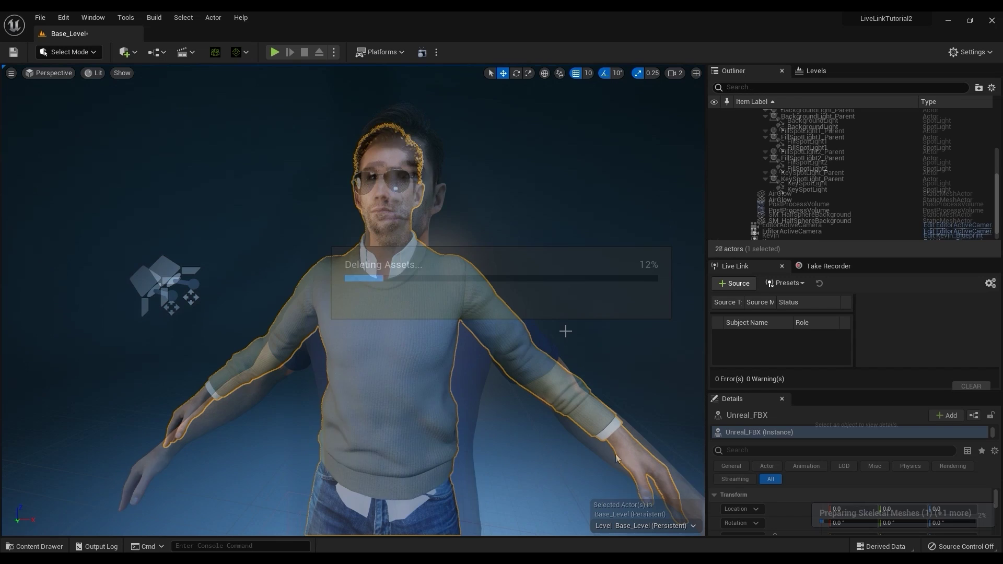
Open the second Kevin animation sequence from RLContent > Kevin > Motion in the Content Drawer.
{"action": "left_click", "coordinate": [34, 547]}
{"action": "left_click", "coordinate": [242, 425]}
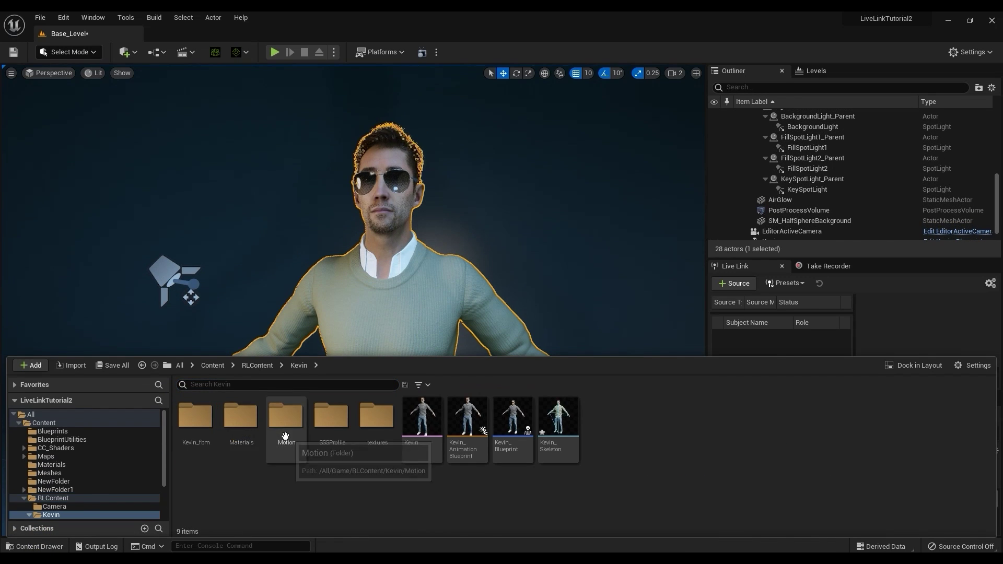
{"action": "double_click", "coordinate": [287, 437]}
{"action": "double_click", "coordinate": [241, 418]}
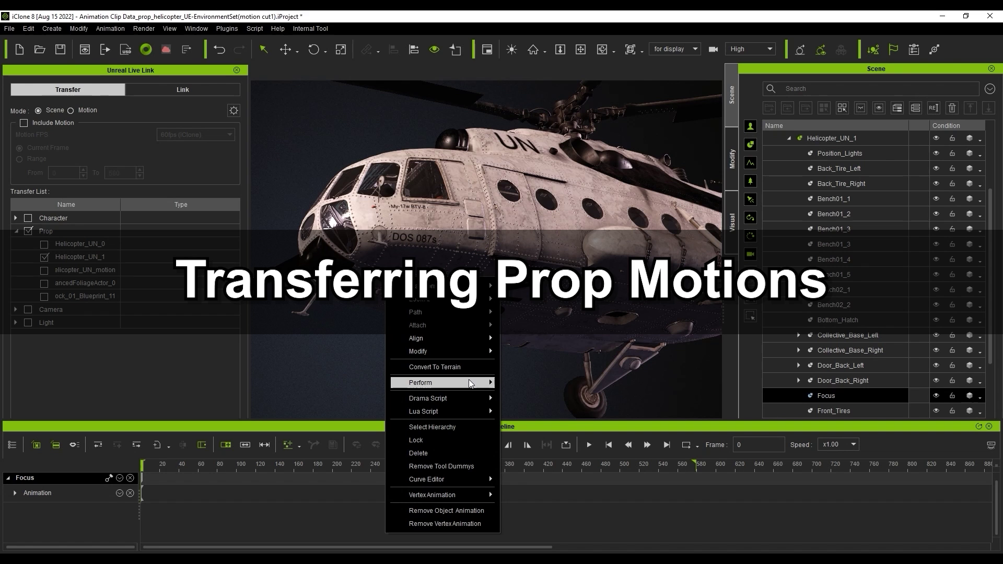
Deploy the helicopter's front lights and apply Open Cargo Doors to both back doors.
{"action": "mouse_move", "coordinate": [486, 384]}
{"action": "left_click", "coordinate": [547, 399]}
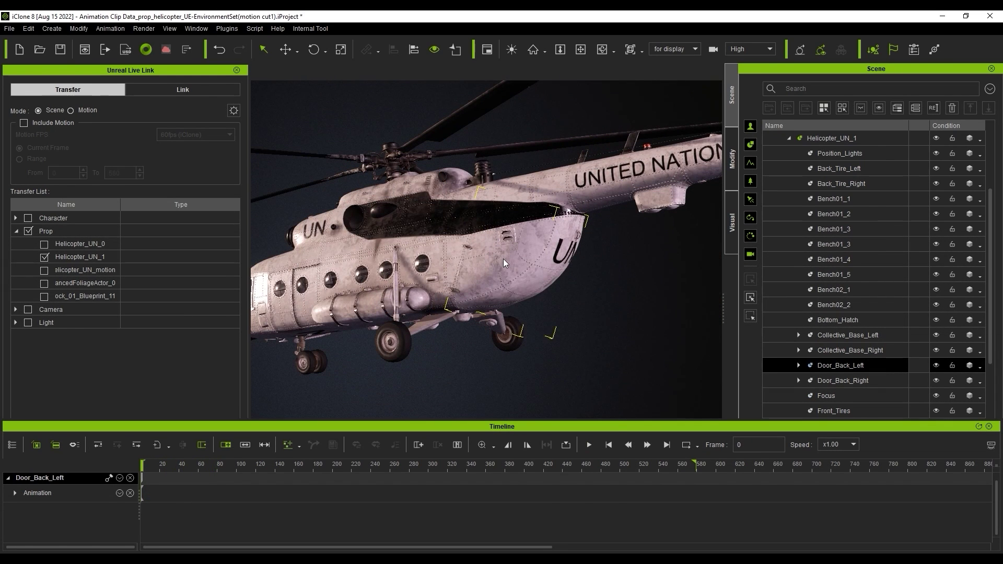
{"action": "right_click", "coordinate": [503, 259]}
{"action": "mouse_move", "coordinate": [575, 365]}
{"action": "left_click", "coordinate": [660, 381]}
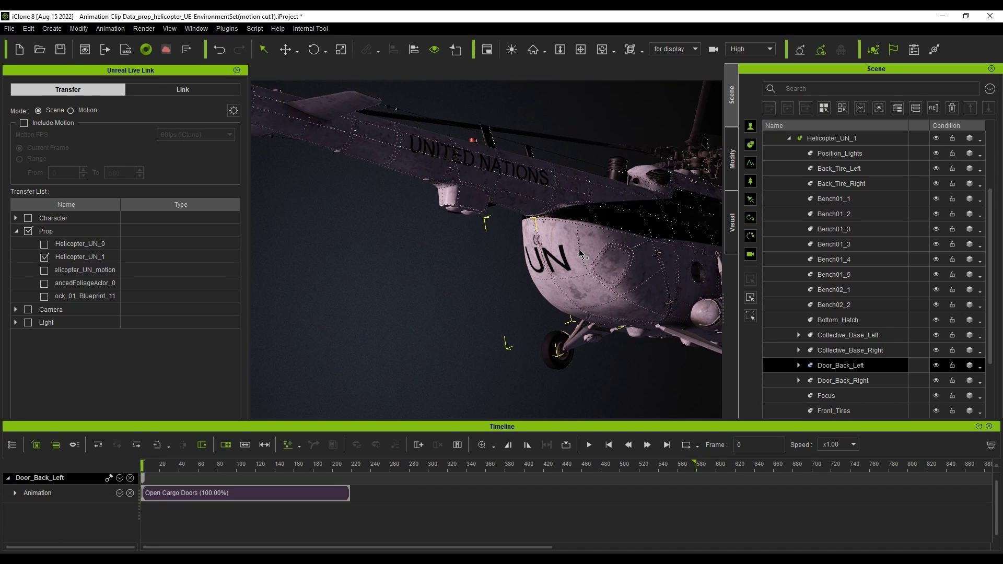
{"action": "left_click", "coordinate": [579, 252]}
{"action": "right_click", "coordinate": [578, 252]}
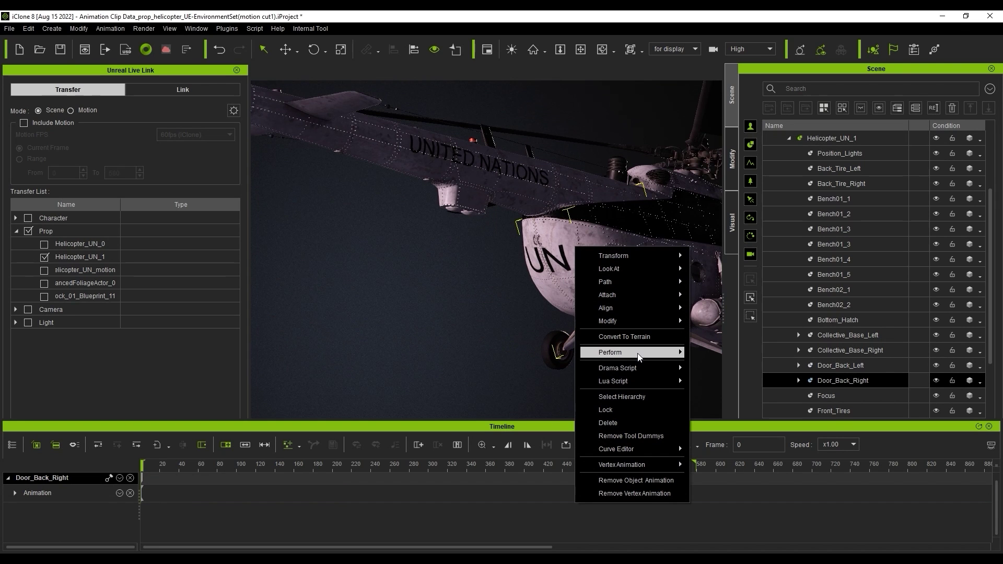
{"action": "mouse_move", "coordinate": [659, 353]}
{"action": "left_click", "coordinate": [784, 368]}
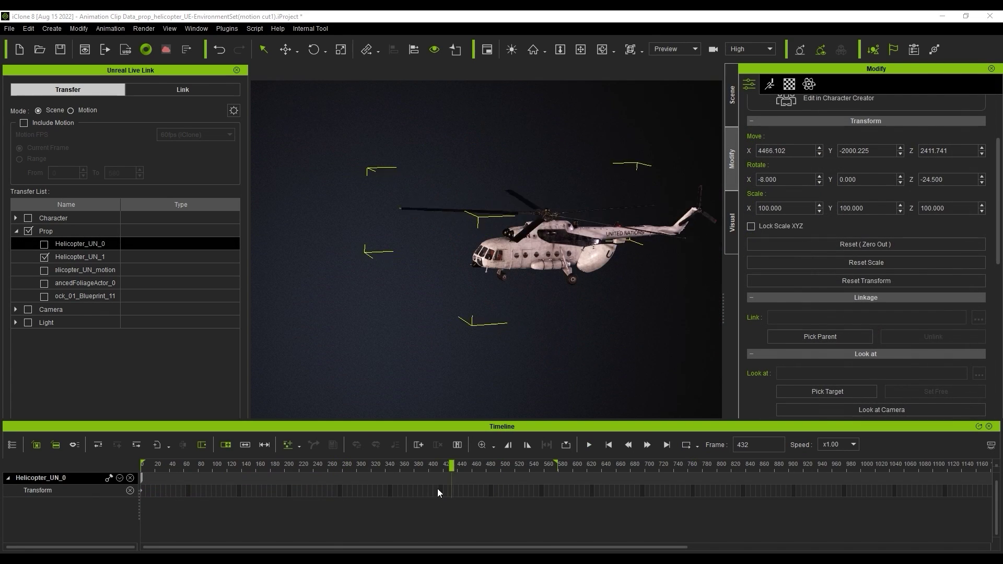
At frame 300, move Helicopter_UN_0 to key its position, then review earlier frames.
{"action": "left_click_drag", "start_coordinate": [438, 488], "coordinate": [357, 488]}
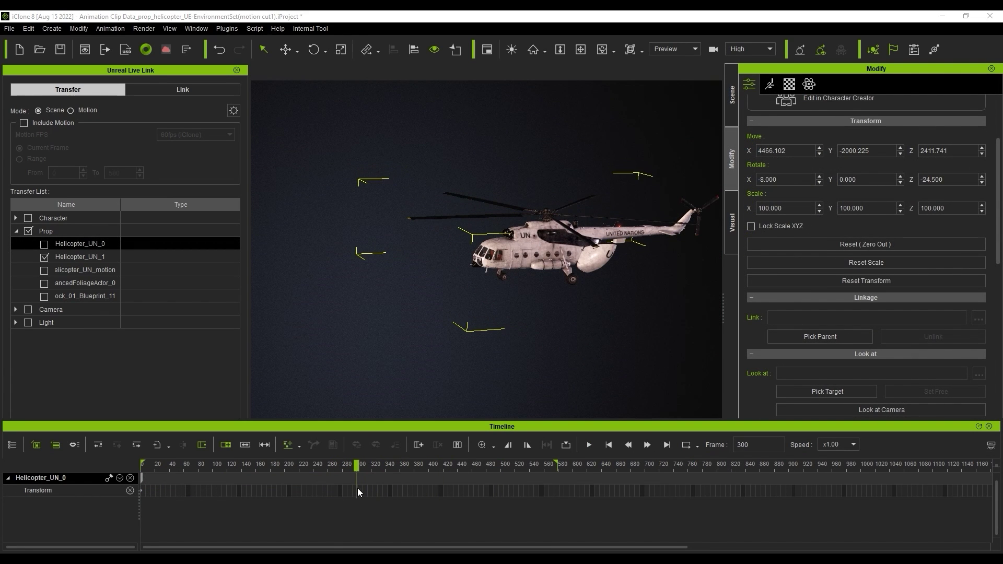
{"action": "key", "text": "w"}
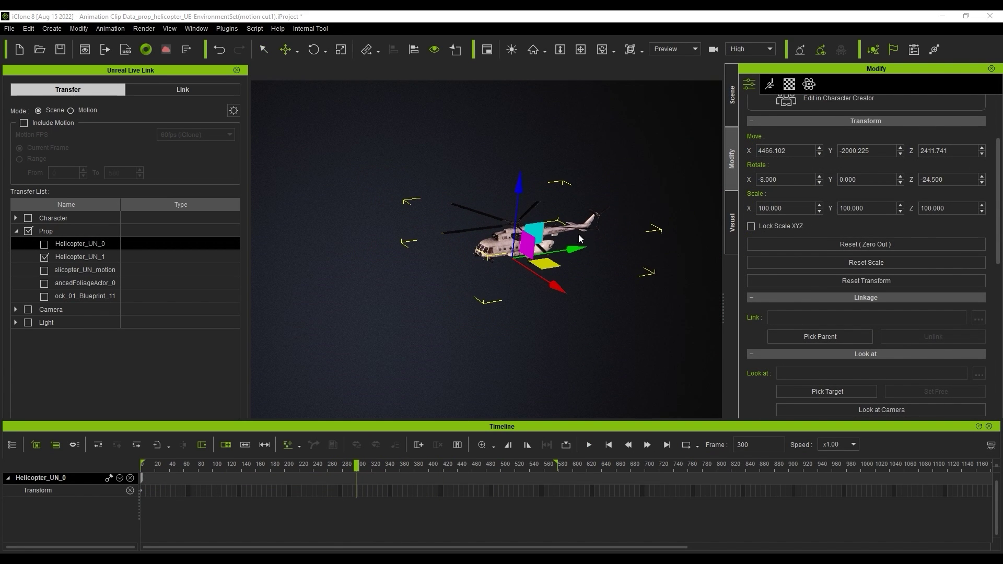
{"action": "left_click_drag", "start_coordinate": [540, 262], "coordinate": [322, 286]}
{"action": "left_click_drag", "start_coordinate": [357, 466], "coordinate": [331, 467]}
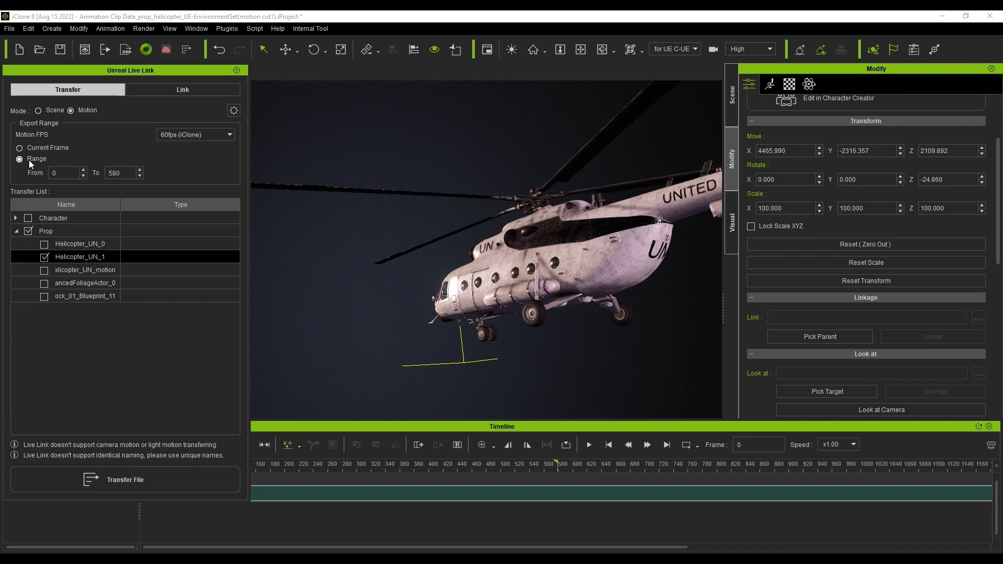
Transfer Helicopter_UN_1's motion for frames 0–580 to Unreal in Motion mode.
{"action": "left_click", "coordinate": [207, 486]}
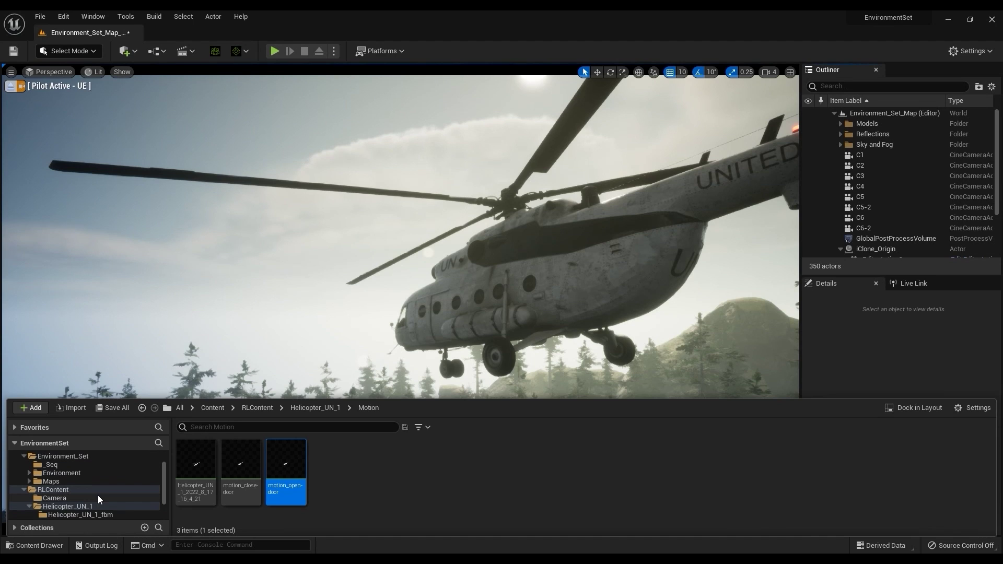
Create a Level Sequence named cut1 in the _Seq folder and open it in Sequencer.
{"action": "left_click", "coordinate": [89, 465]}
{"action": "right_click", "coordinate": [231, 456]}
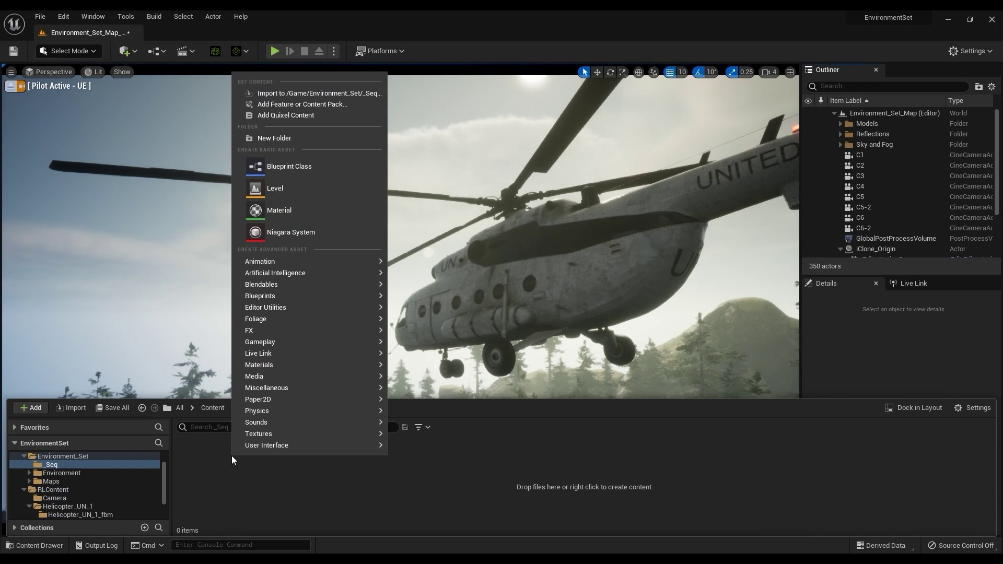
{"action": "mouse_move", "coordinate": [349, 263]}
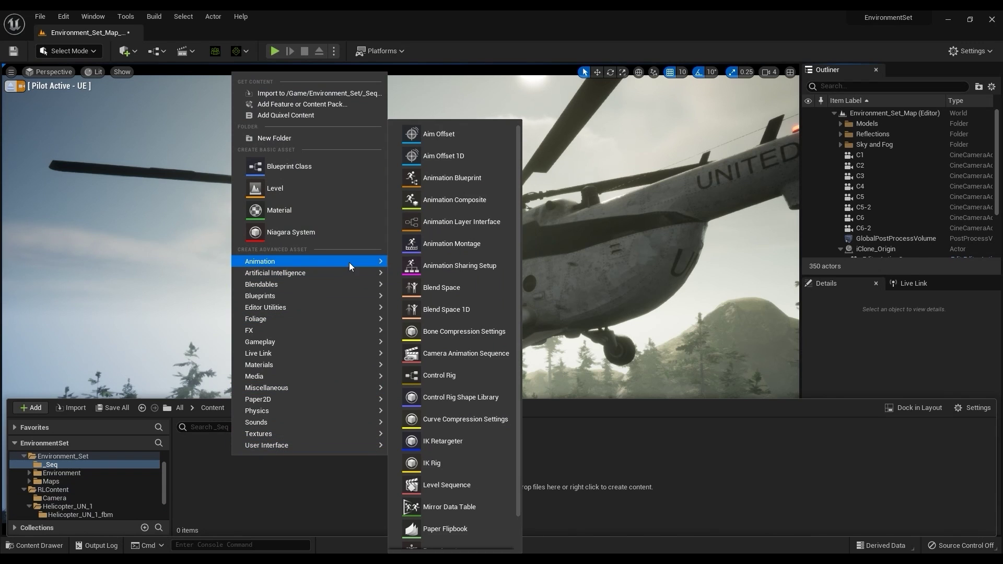
{"action": "left_click", "coordinate": [487, 485]}
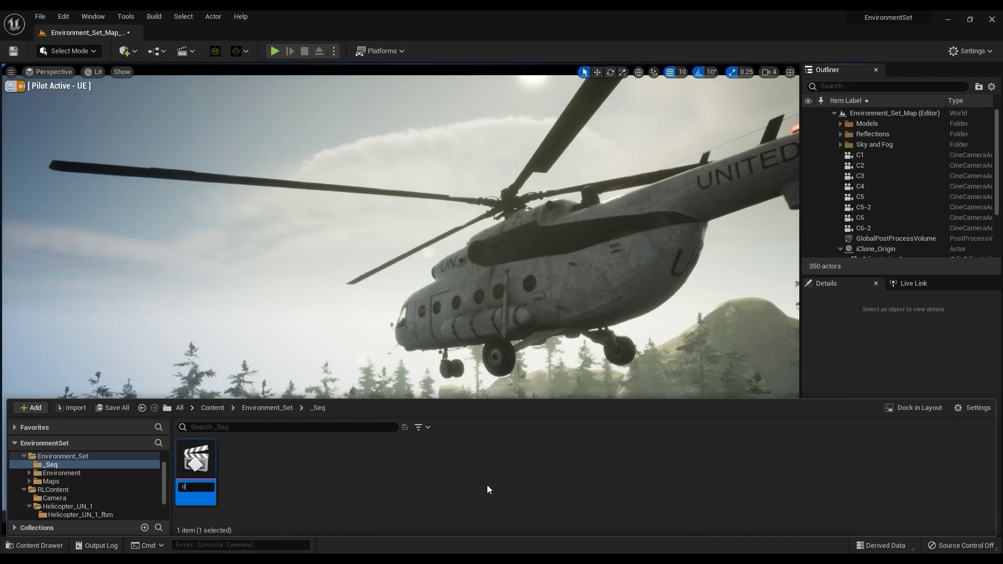
{"action": "double_click", "coordinate": [209, 470]}
Add Helicopter_UN_1 to cut1 along with its SkeletalMeshComponent0 track.
{"action": "left_click", "coordinate": [528, 204]}
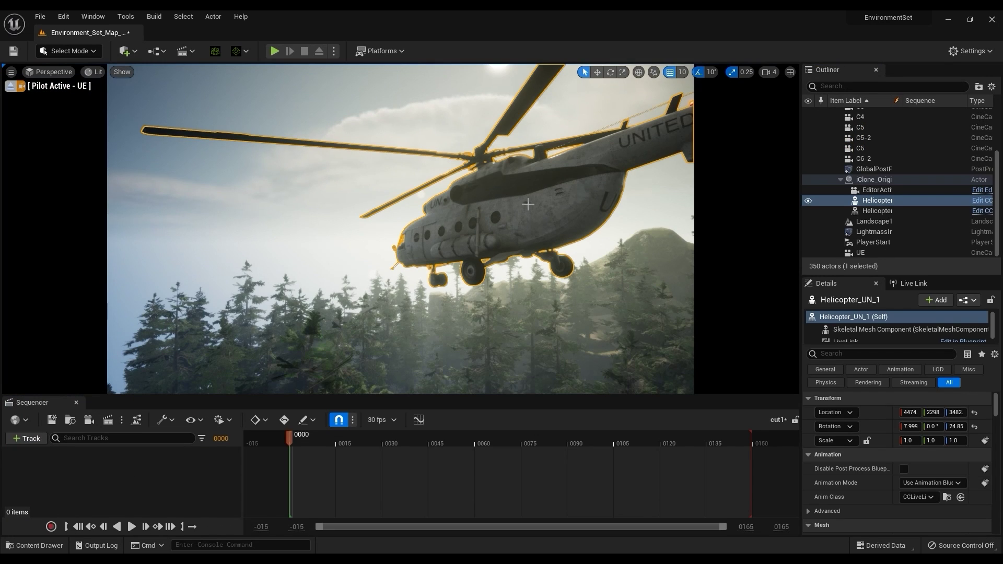
{"action": "left_click", "coordinate": [35, 441]}
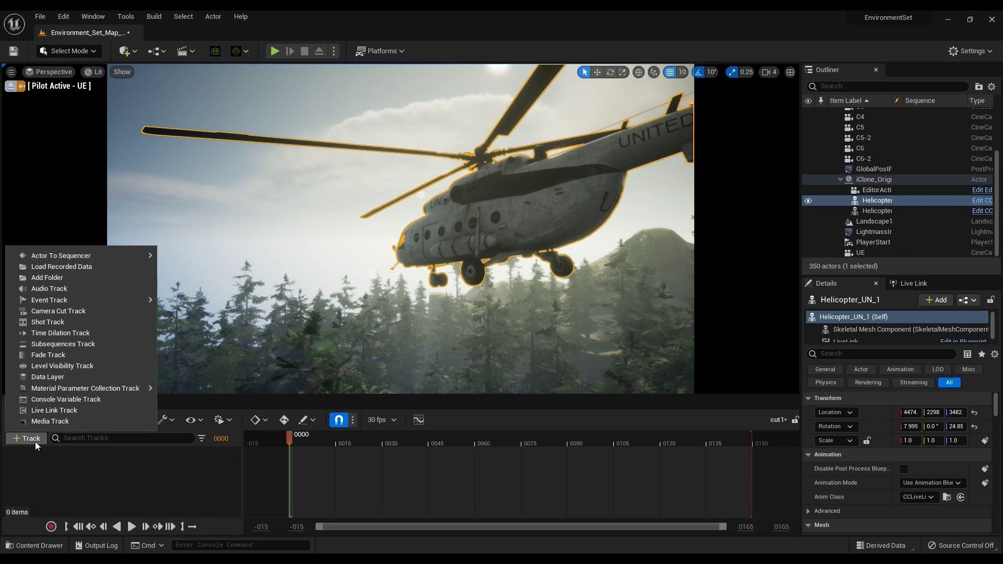
{"action": "mouse_move", "coordinate": [126, 258]}
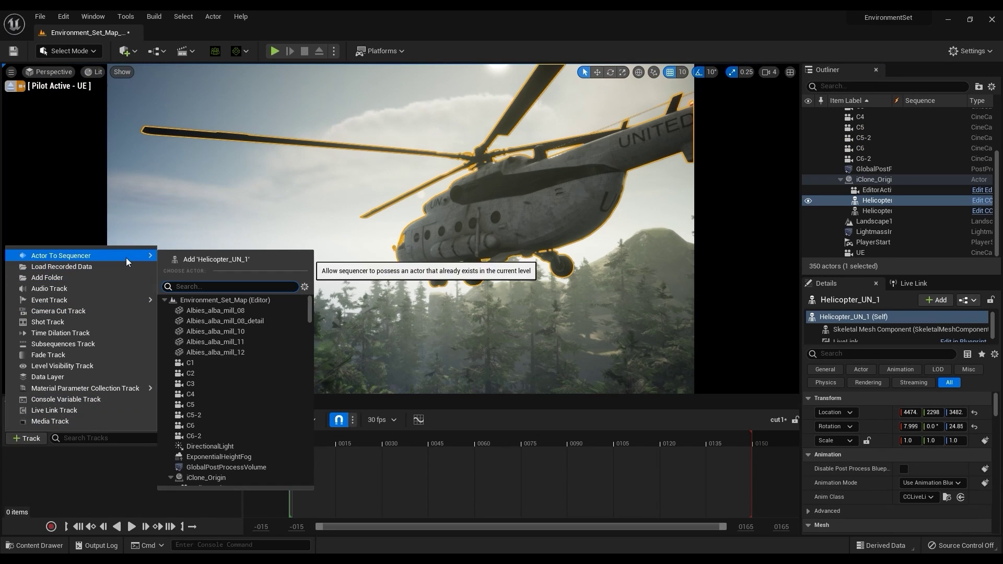
{"action": "left_click", "coordinate": [276, 258]}
{"action": "left_click", "coordinate": [230, 456]}
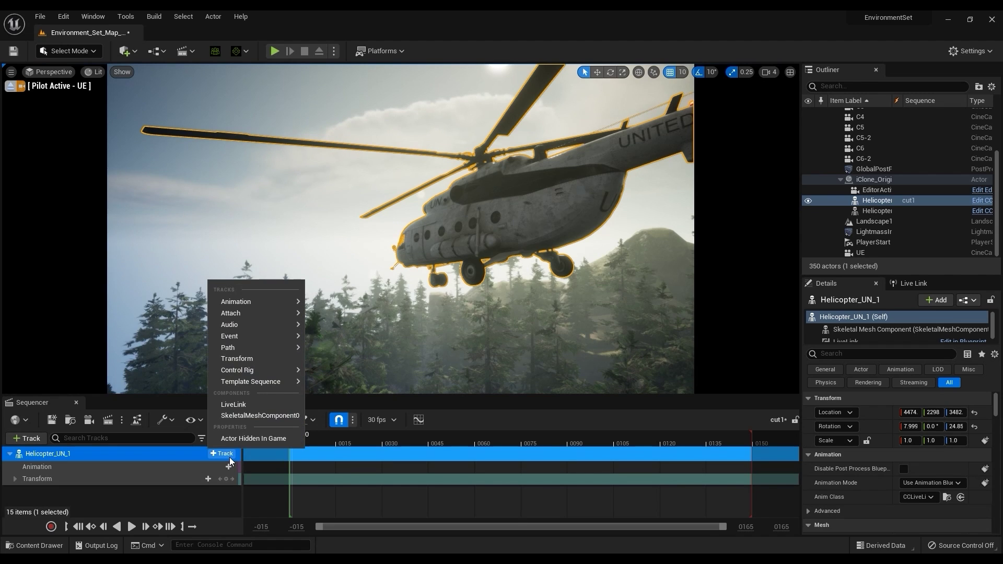
{"action": "left_click", "coordinate": [301, 416]}
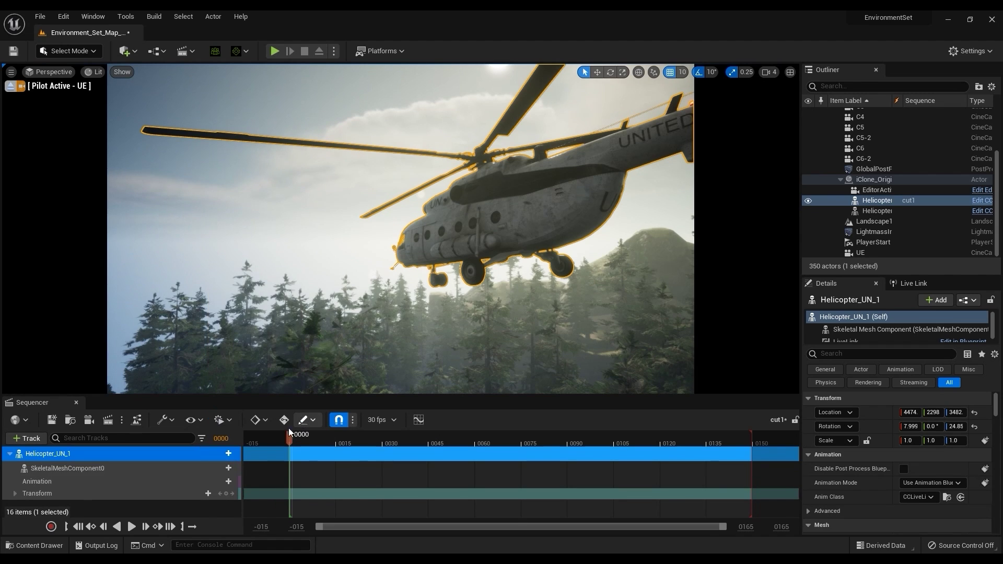
Add an Animation Mode track set to Use Animation Asset and zero the helicopter's location and rotation.
{"action": "left_click", "coordinate": [231, 470]}
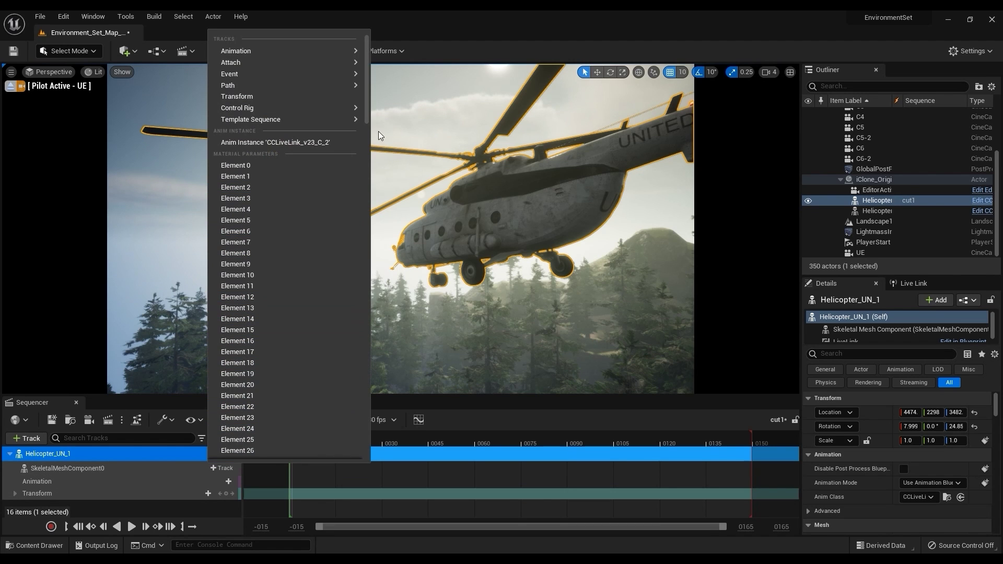
{"action": "left_click_drag", "start_coordinate": [366, 114], "coordinate": [361, 393]}
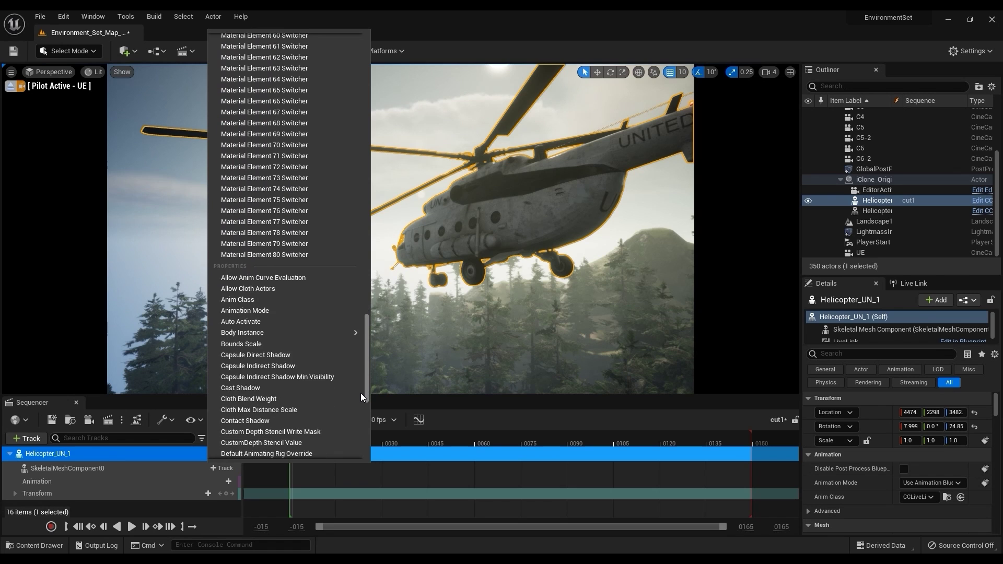
{"action": "left_click", "coordinate": [287, 312]}
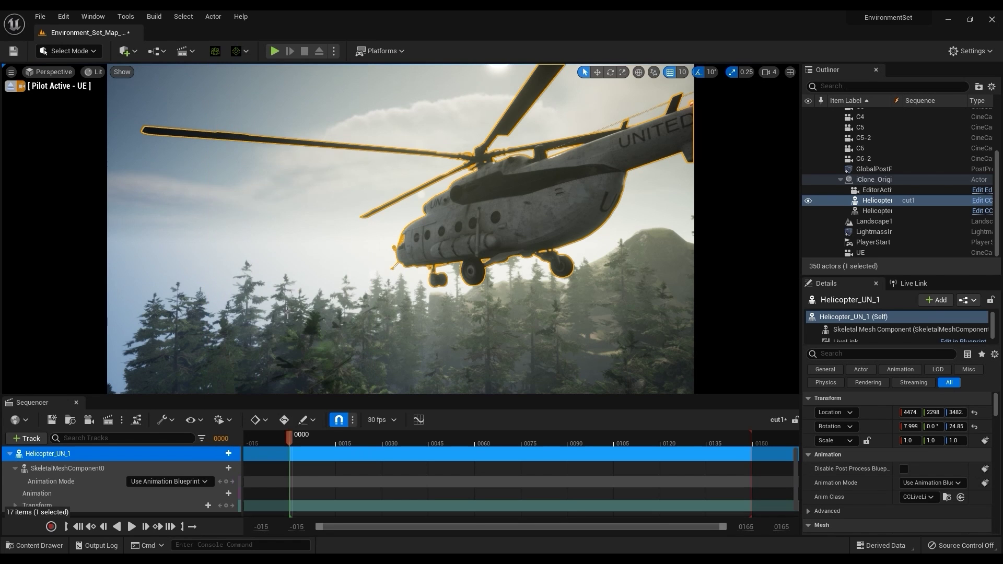
{"action": "left_click", "coordinate": [199, 482]}
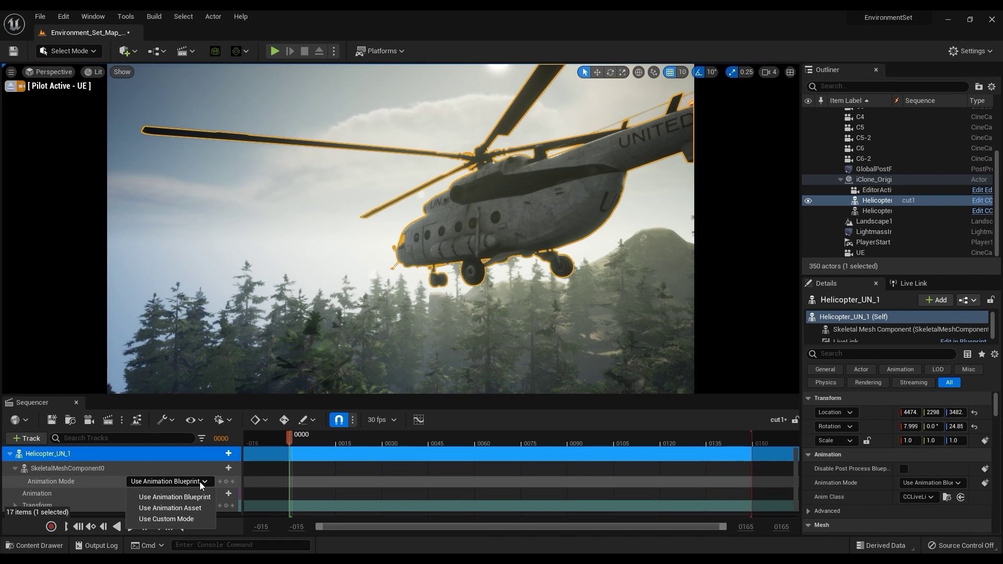
{"action": "left_click", "coordinate": [208, 512]}
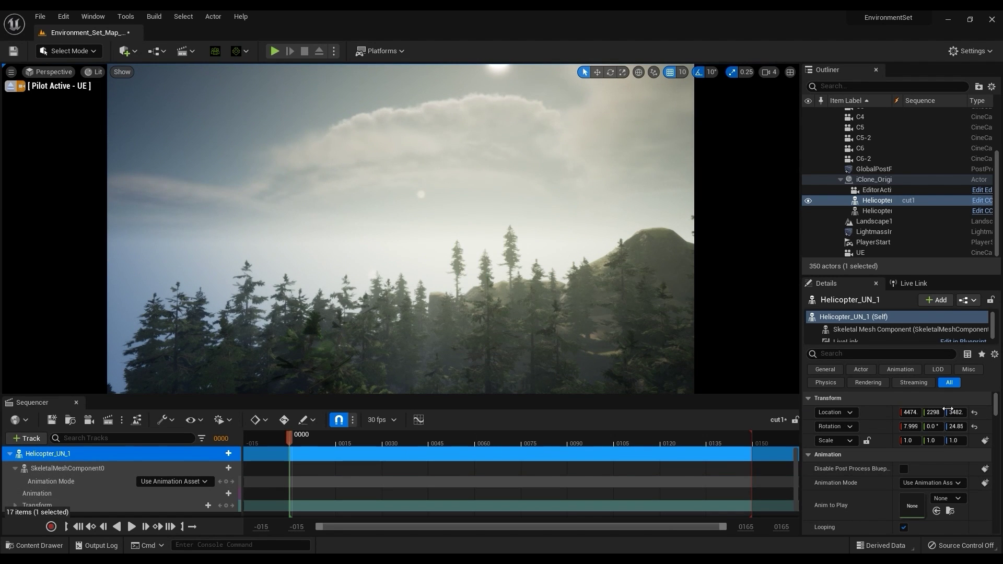
{"action": "left_click", "coordinate": [974, 413]}
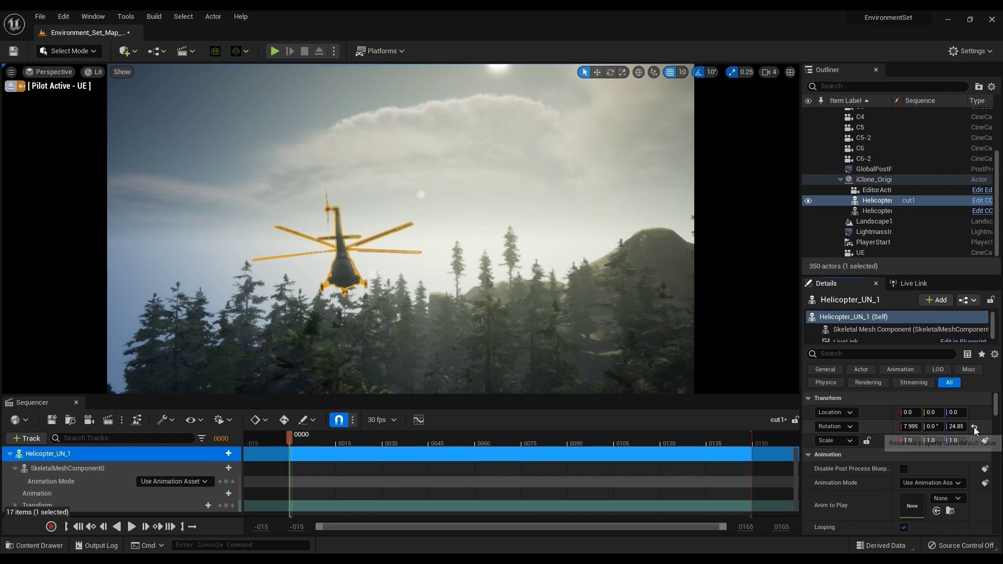
{"action": "left_click", "coordinate": [975, 427]}
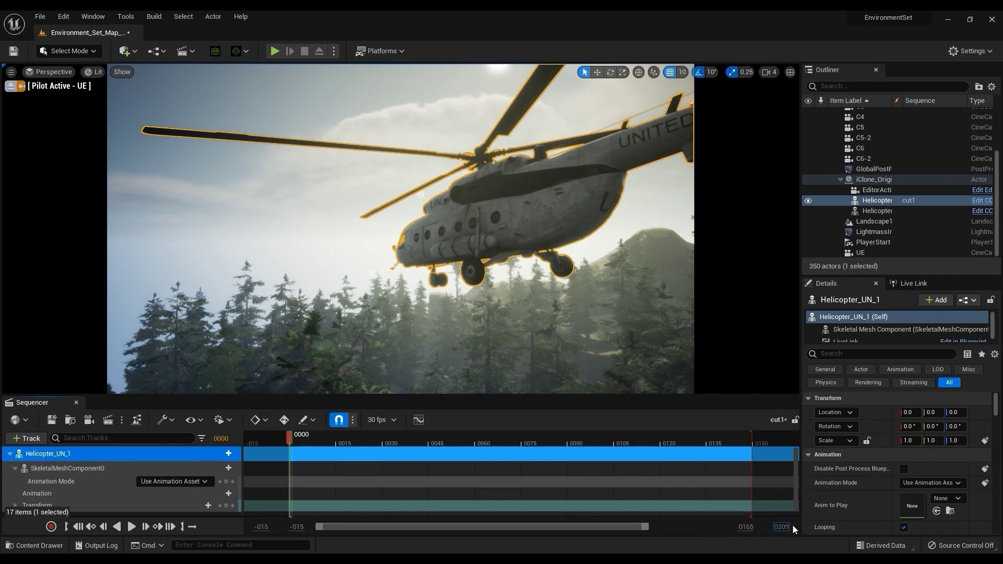
Add motion_open-door to the helicopter's Animation track, set the end frame to 580, and play it.
{"action": "left_click", "coordinate": [227, 493]}
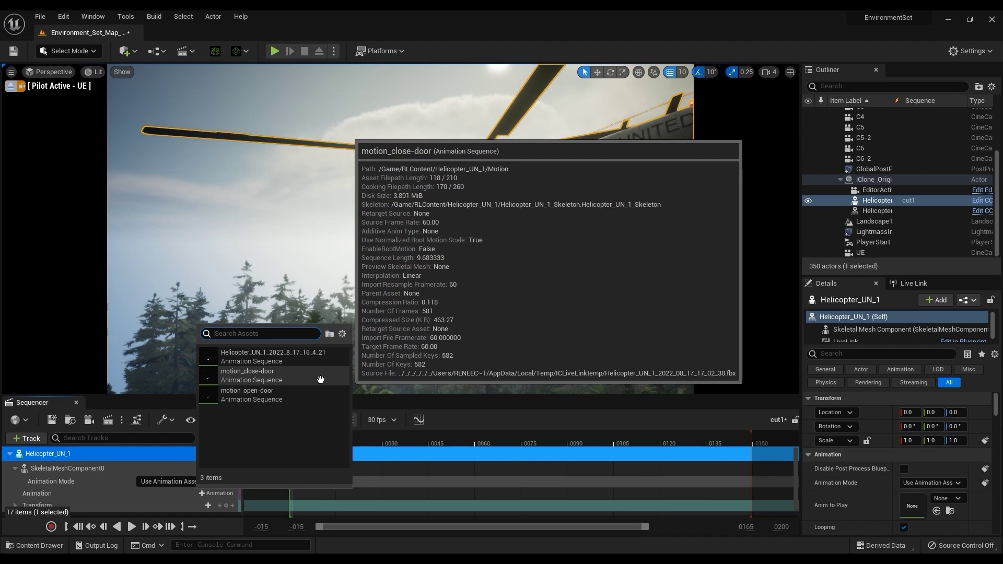
{"action": "left_click", "coordinate": [310, 400]}
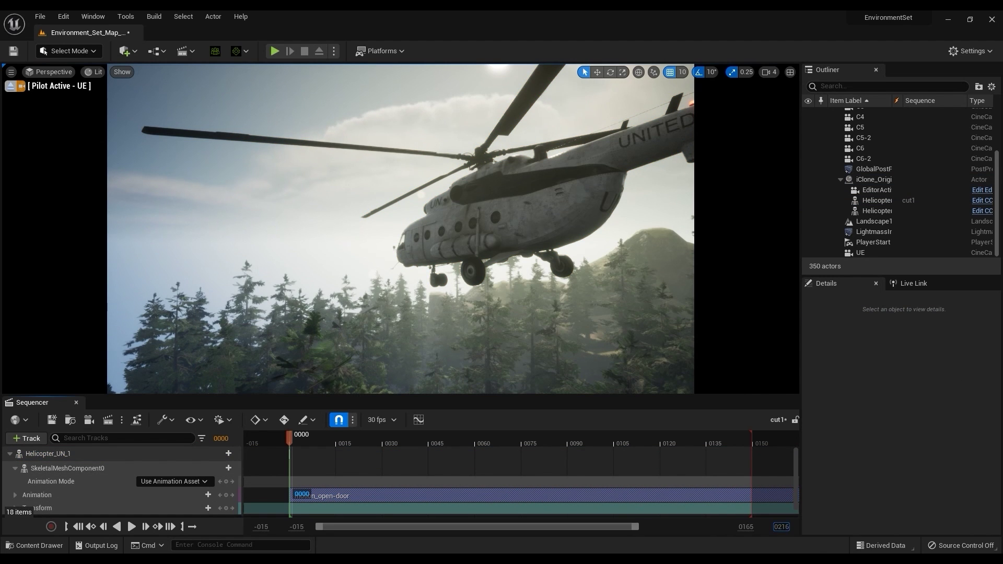
{"action": "type", "text": "580"}
{"action": "key", "text": "Return"}
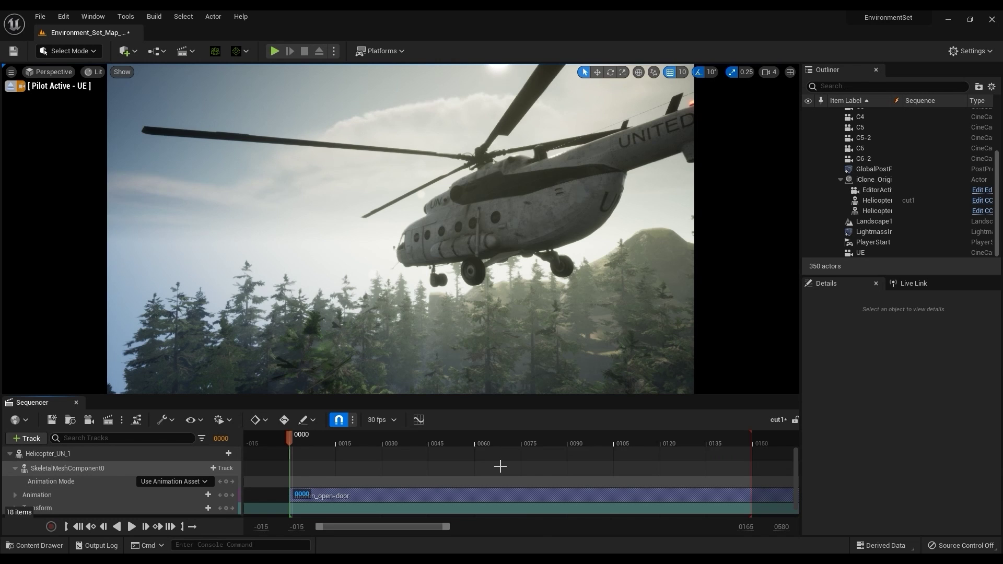
{"action": "scroll", "coordinate": [496, 466], "scroll_direction": "down", "scroll_amount": 4, "text": "ctrl"}
{"action": "scroll", "coordinate": [263, 471], "scroll_direction": "down", "scroll_amount": 3, "text": "ctrl"}
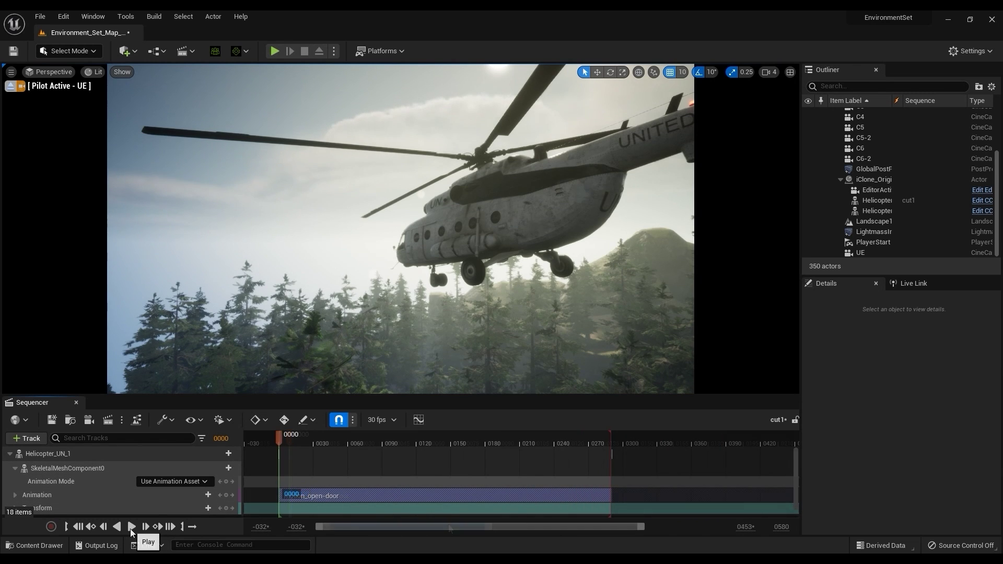
{"action": "left_click", "coordinate": [131, 527]}
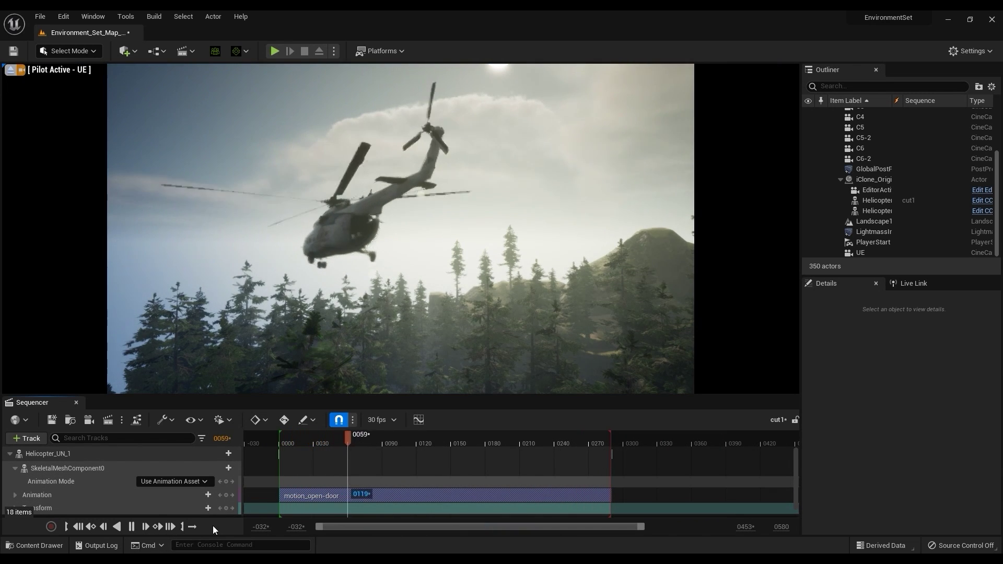